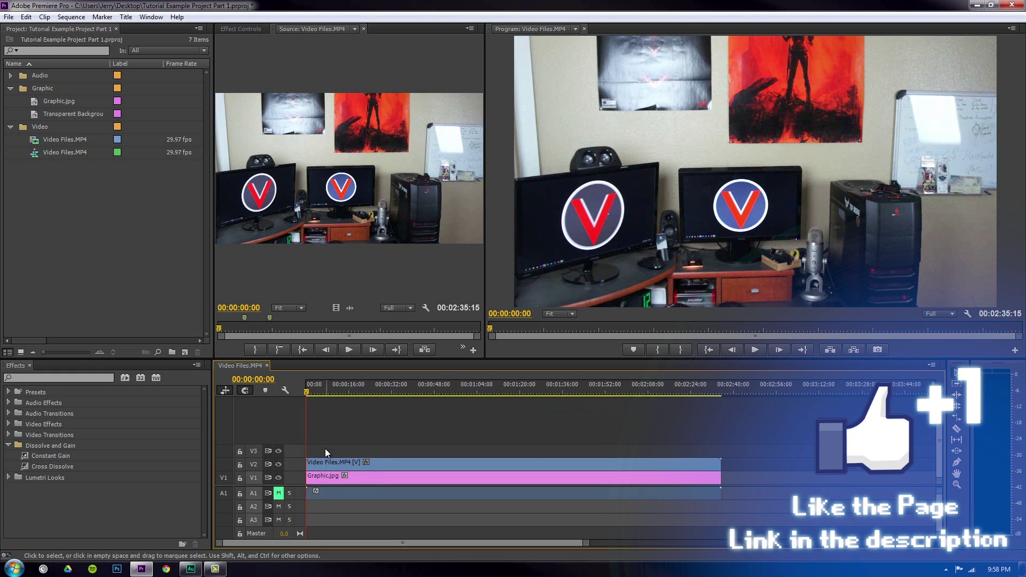
# Step: Load Graphic.jpg into the Source monitor and scrub through the still
pyautogui.click(391, 461)
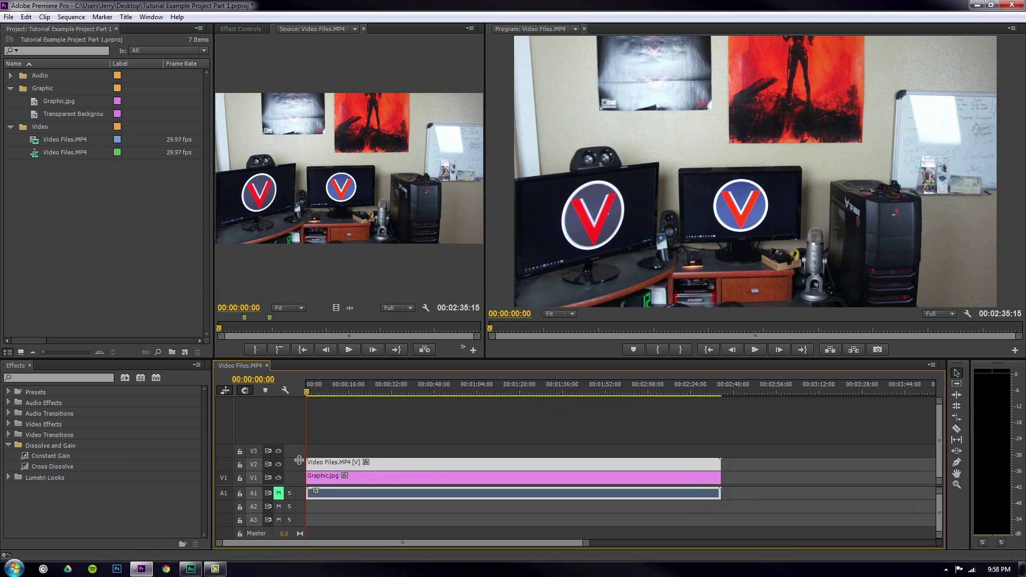
pyautogui.click(376, 481)
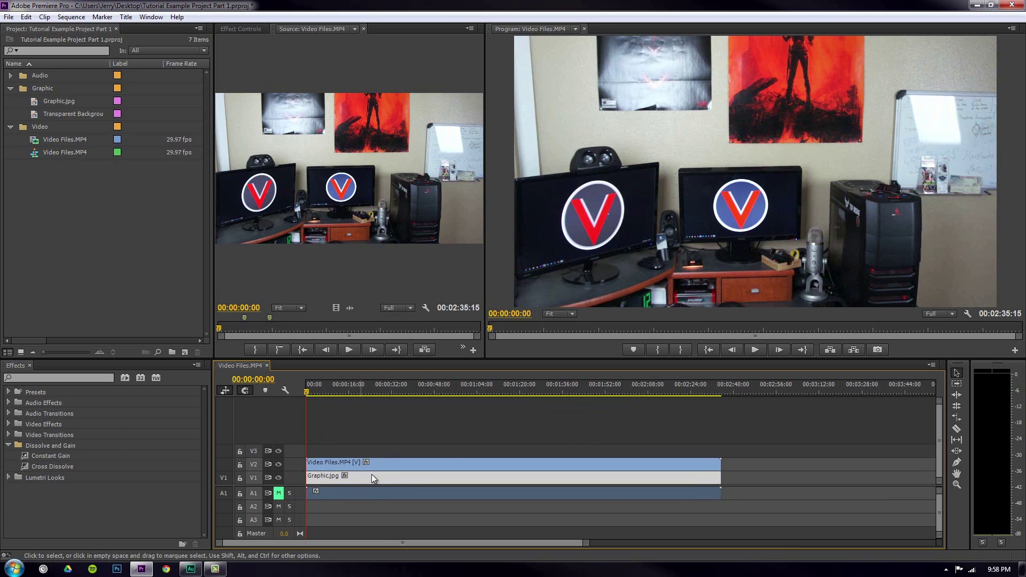
pyautogui.click(281, 139)
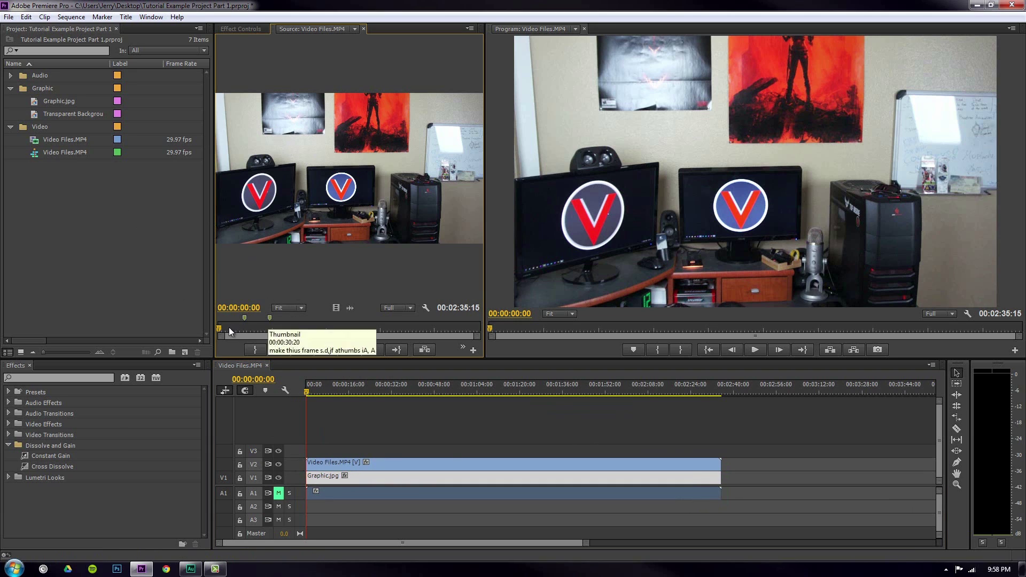
pyautogui.click(318, 328)
pyautogui.press('Home')
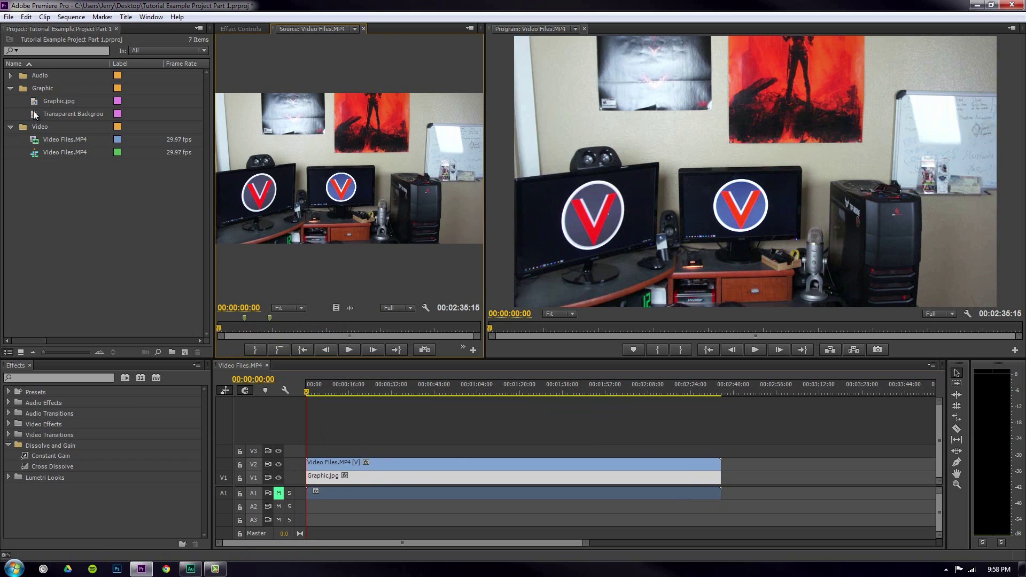
pyautogui.doubleClick(34, 101)
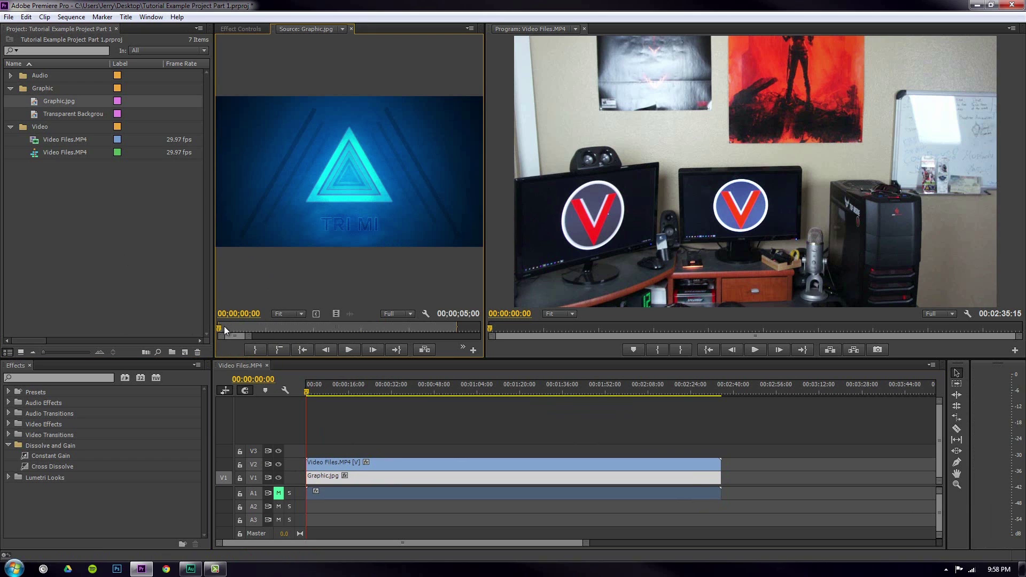
pyautogui.click(280, 328)
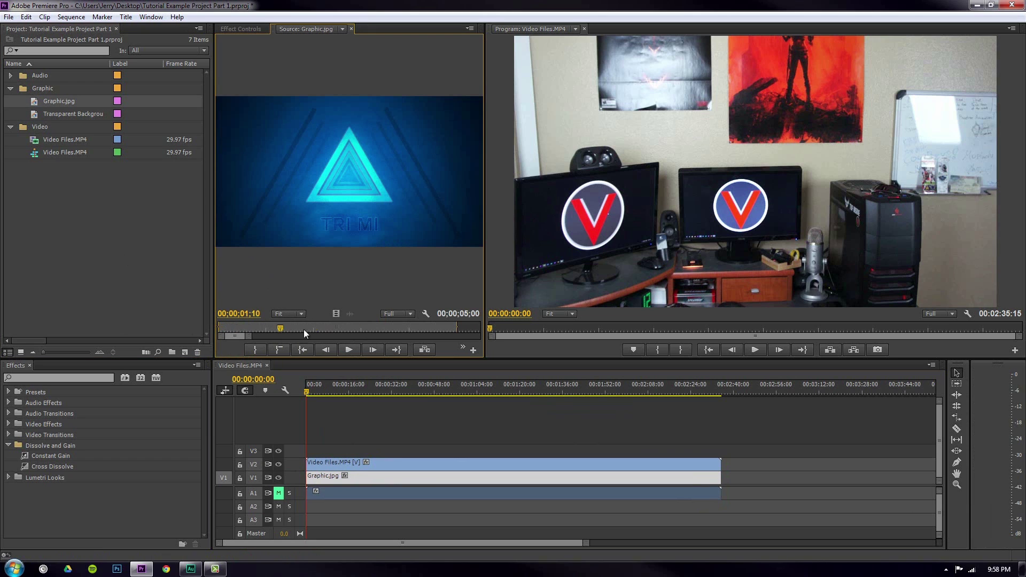
# Step: Park the sequence playhead at 00:00:16:00 with the ukulele clip and audio selected
pyautogui.click(445, 394)
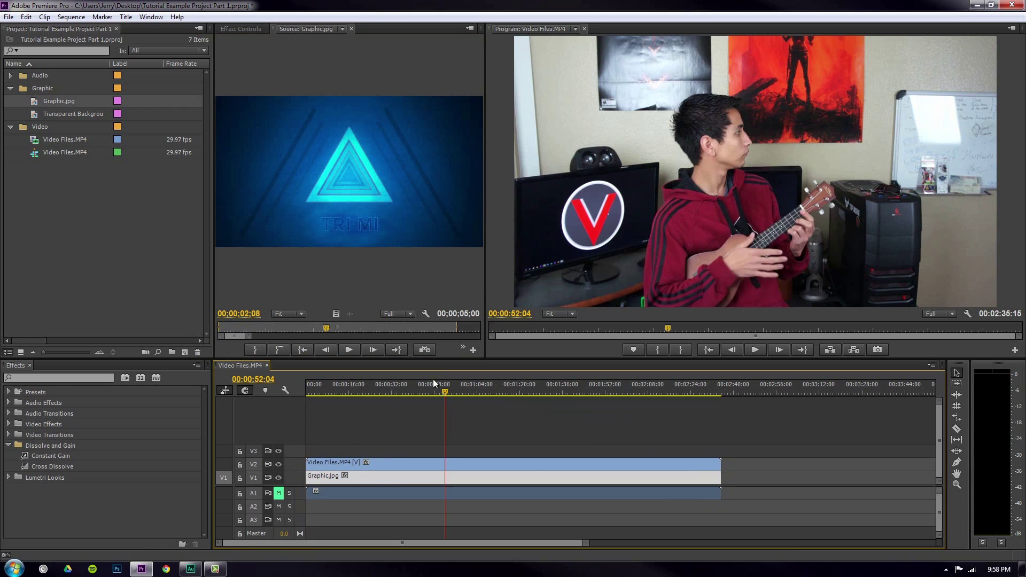
pyautogui.click(351, 481)
pyautogui.click(325, 464)
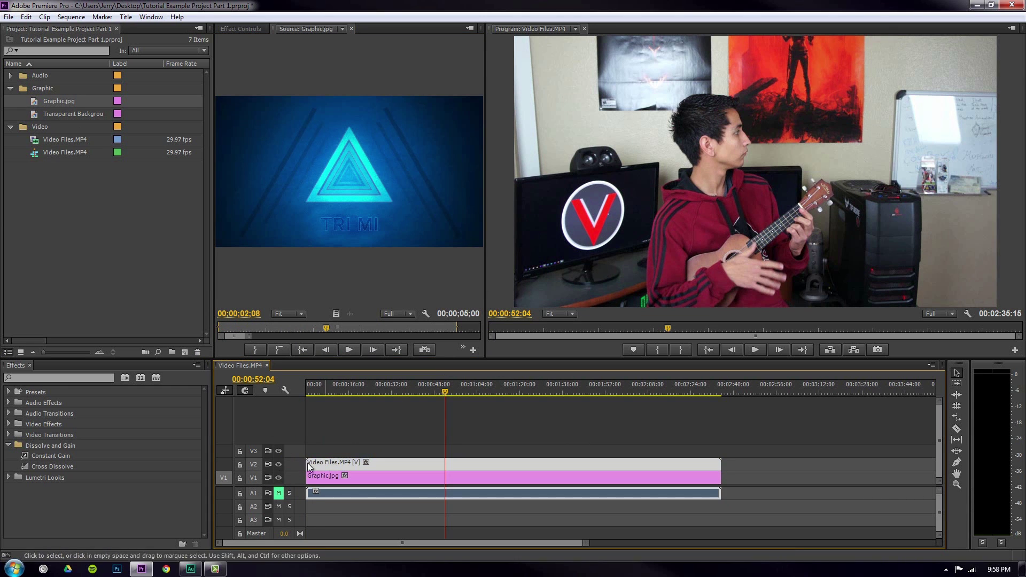
pyautogui.moveTo(390, 386); pyautogui.dragTo(342, 385)
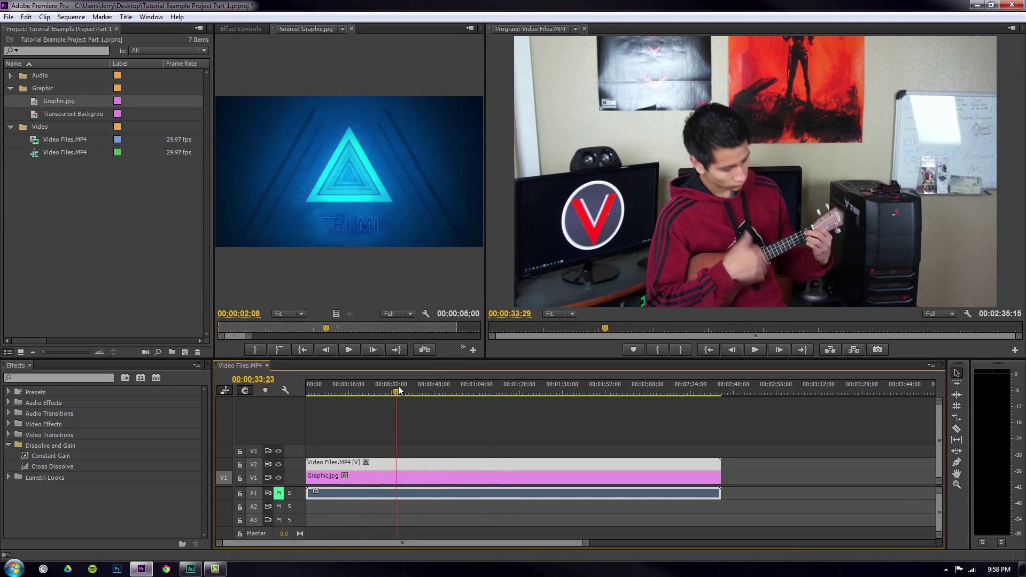
pyautogui.click(361, 476)
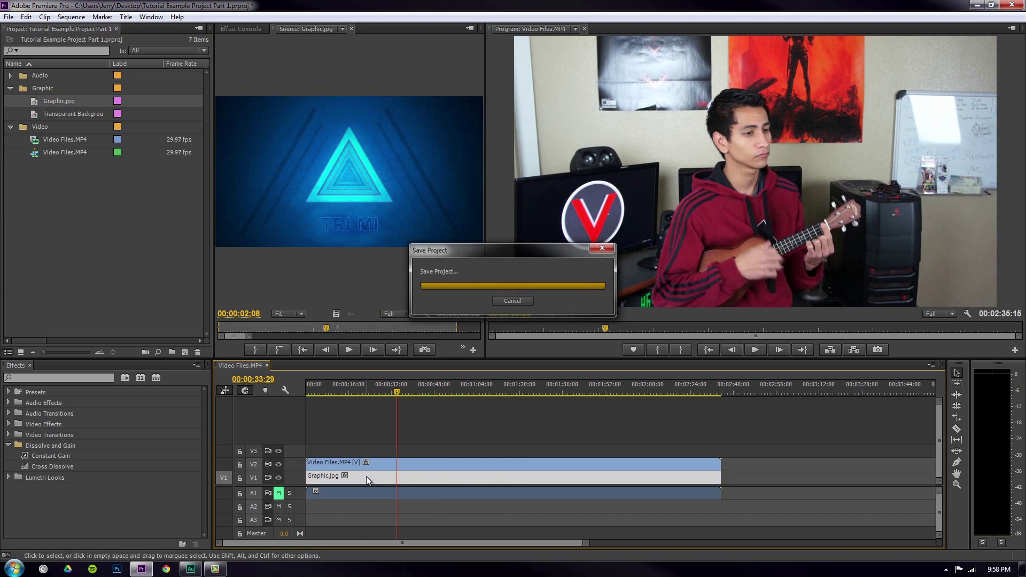
pyautogui.click(348, 388)
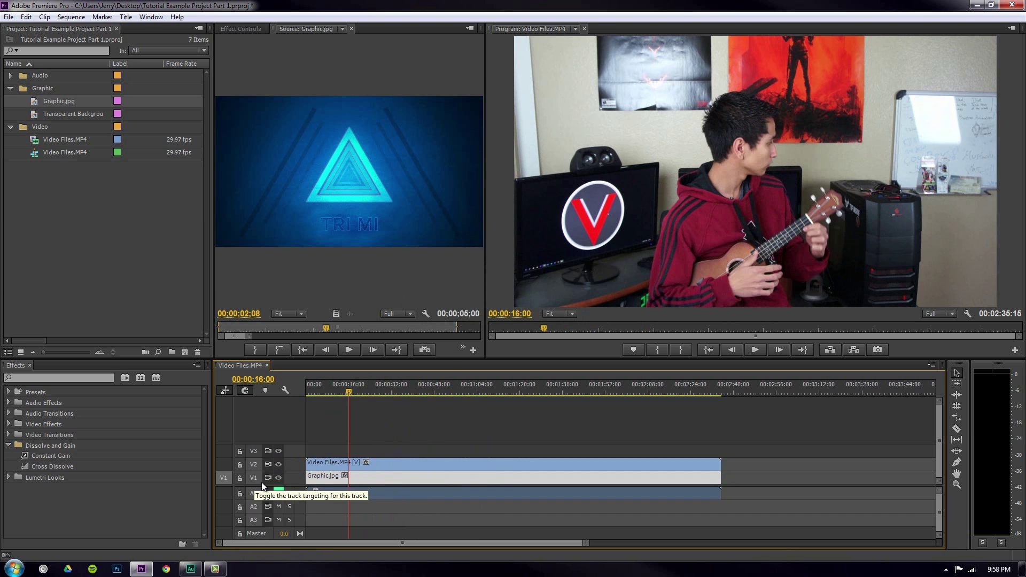
pyautogui.click(354, 467)
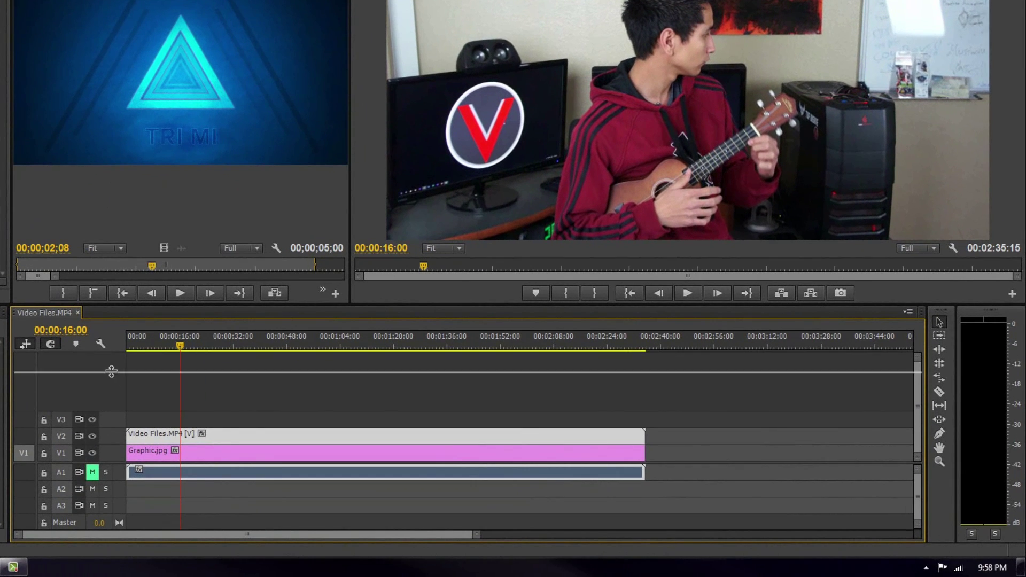
# Step: Enlarge the V2 track height so clip thumbnails and the keyframe line appear
pyautogui.moveTo(111, 371); pyautogui.dragTo(112, 372)
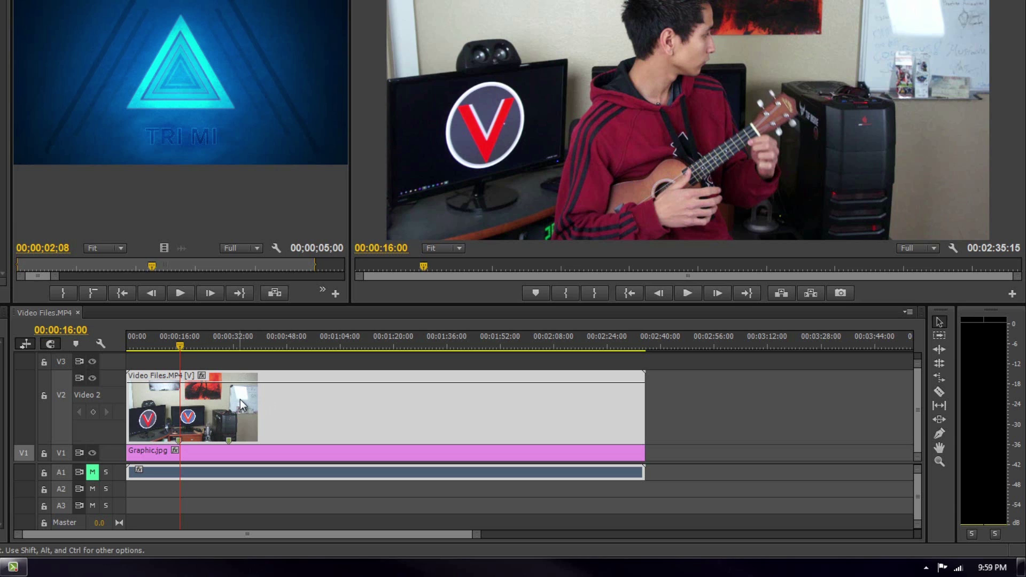
# Step: Test the ukulele clip's opacity between 0 and 100, leaving it just under full
pyautogui.click(272, 403)
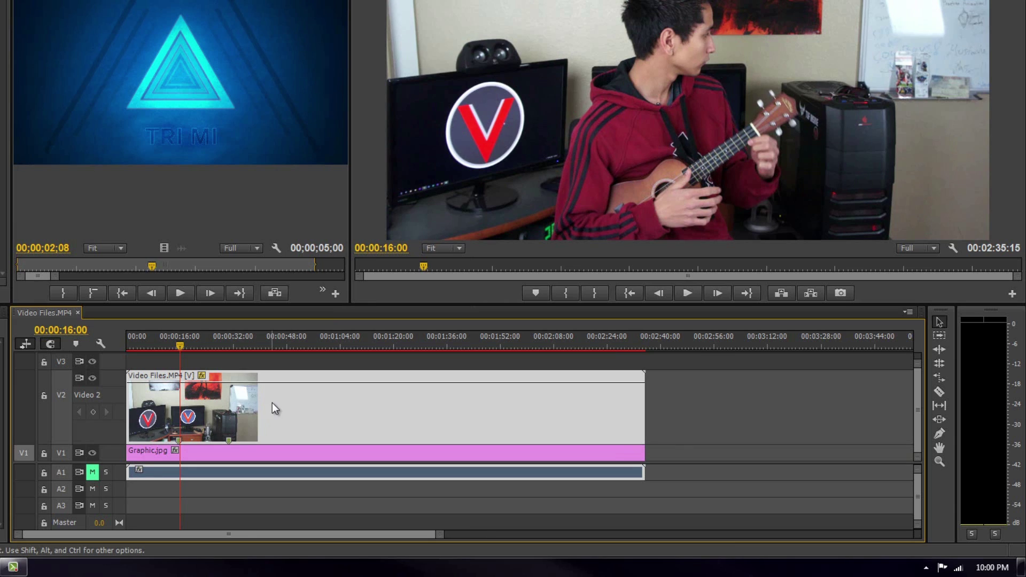
pyautogui.moveTo(283, 384); pyautogui.dragTo(279, 403)
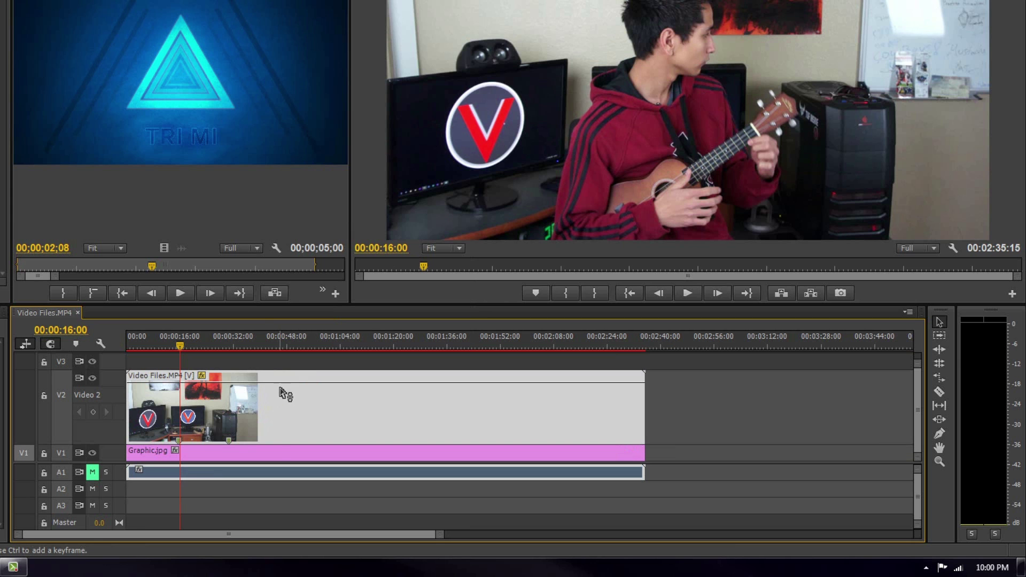
pyautogui.moveTo(346, 338); pyautogui.dragTo(358, 420)
pyautogui.moveTo(480, 358); pyautogui.dragTo(499, 271)
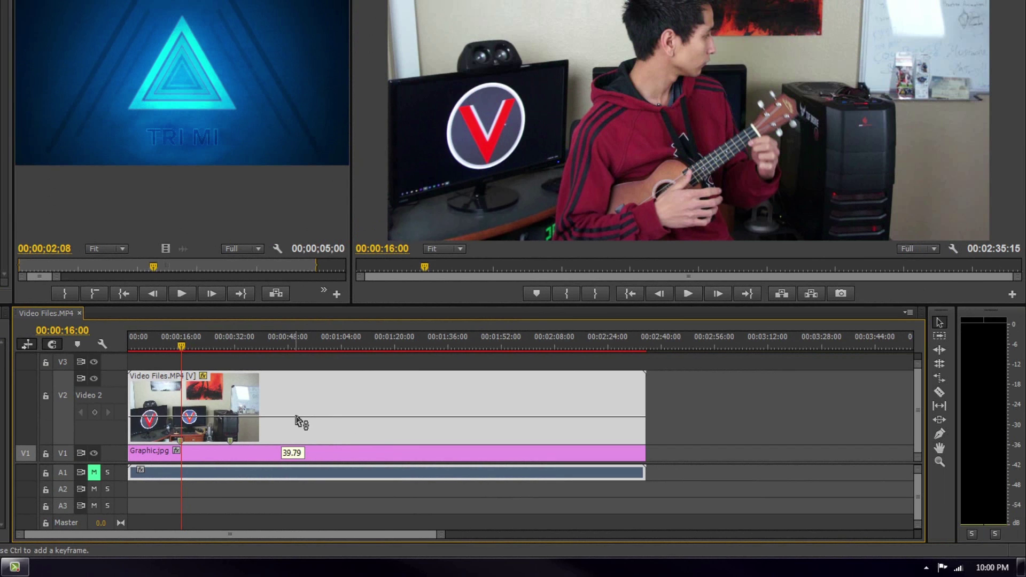
pyautogui.moveTo(295, 416); pyautogui.dragTo(298, 369)
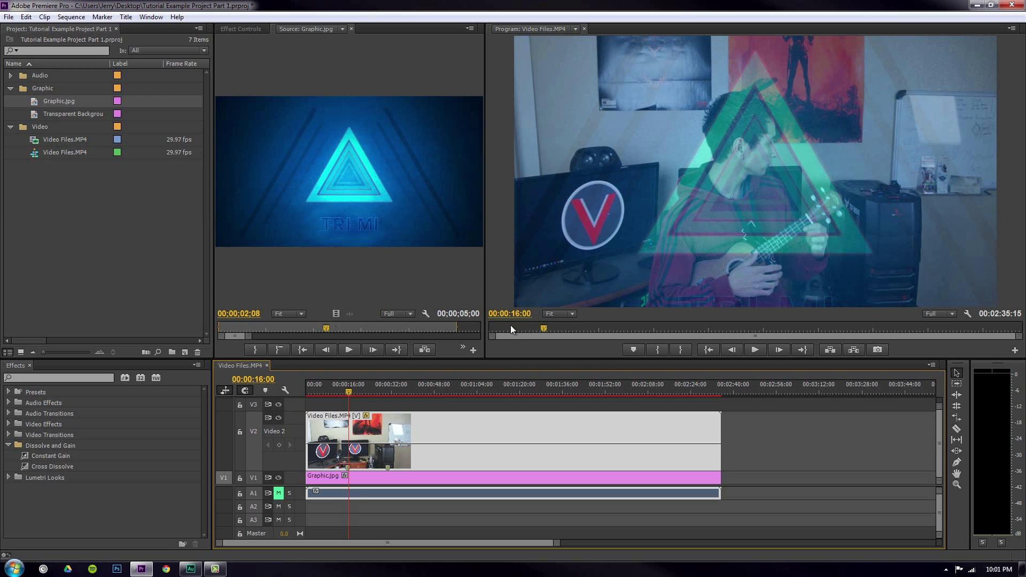
pyautogui.moveTo(505, 443); pyautogui.dragTo(513, 474)
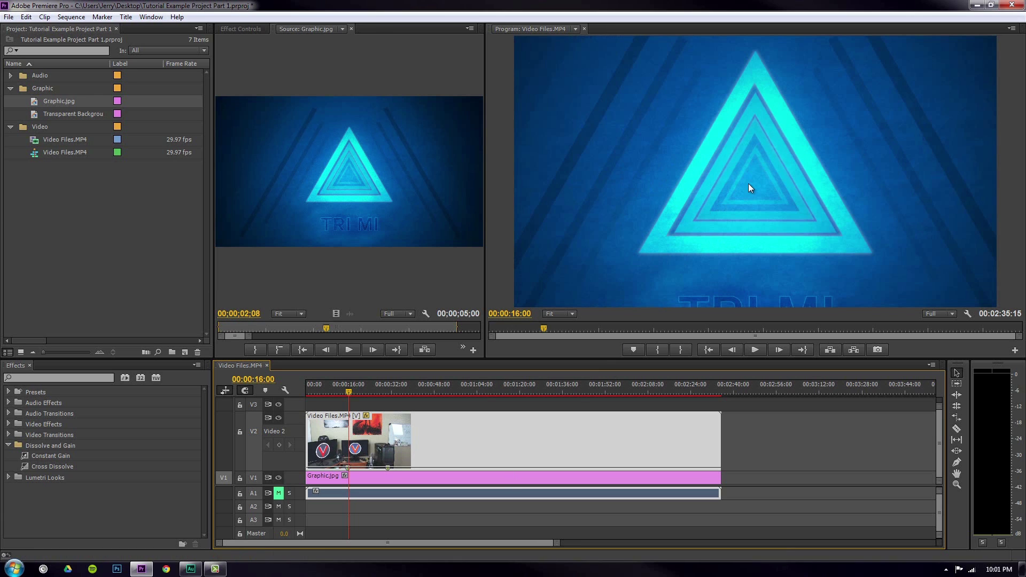
pyautogui.moveTo(516, 469); pyautogui.dragTo(508, 413)
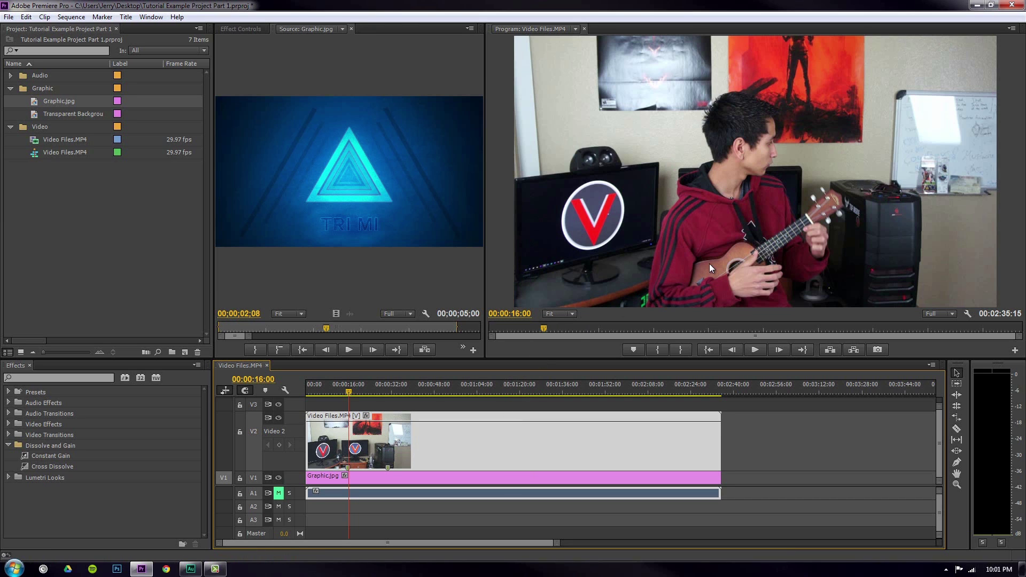
pyautogui.moveTo(499, 427)
pyautogui.mouseDown()
pyautogui.moveTo(500, 447)
pyautogui.moveTo(513, 431)
pyautogui.moveTo(508, 419)
pyautogui.mouseUp()
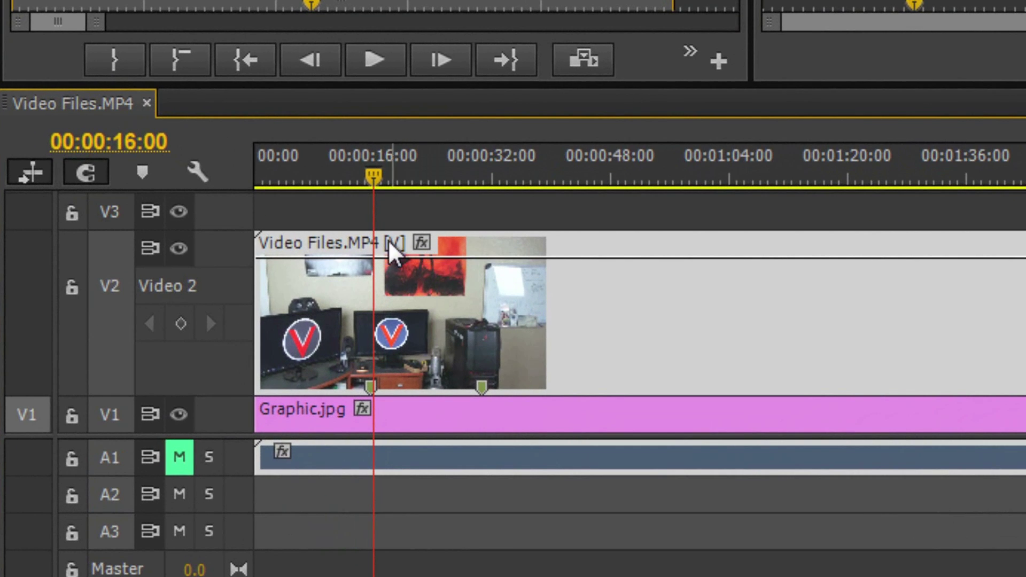
# Step: Switch the ukulele clip's keyframe line to Motion > Scale, reading 100
pyautogui.click(423, 243)
pyautogui.moveTo(461, 276)
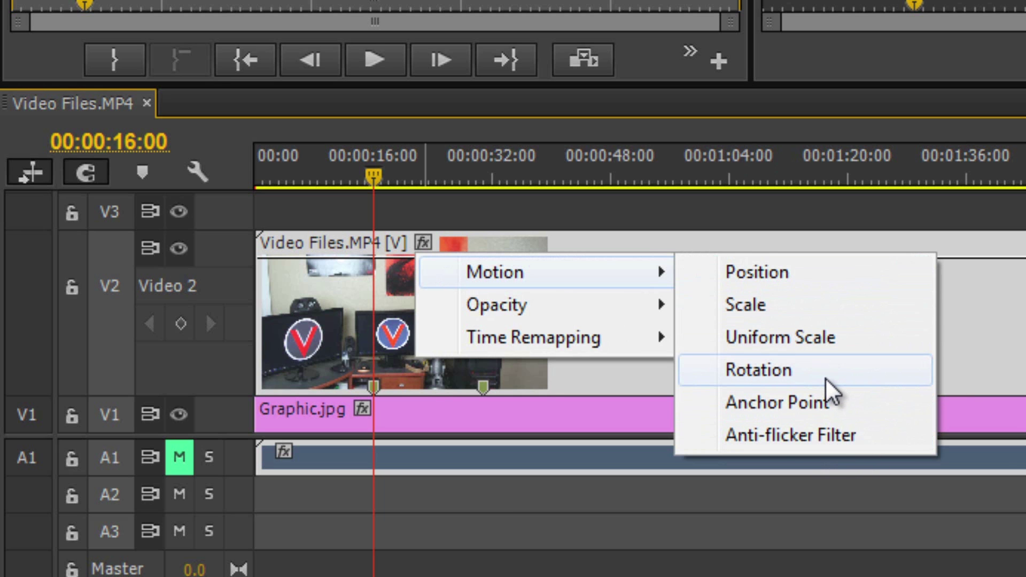
pyautogui.click(785, 309)
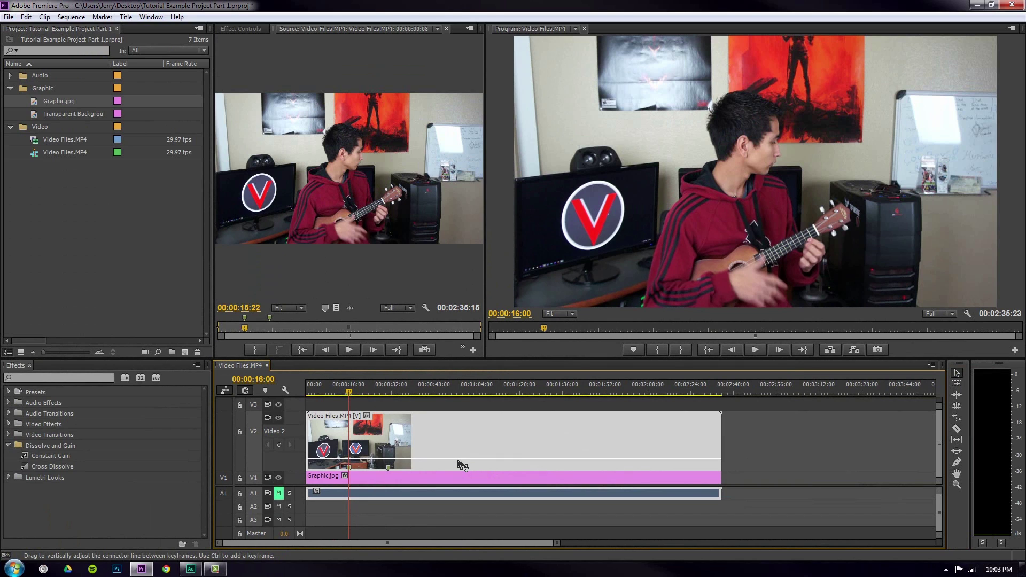
pyautogui.moveTo(456, 459); pyautogui.dragTo(457, 450)
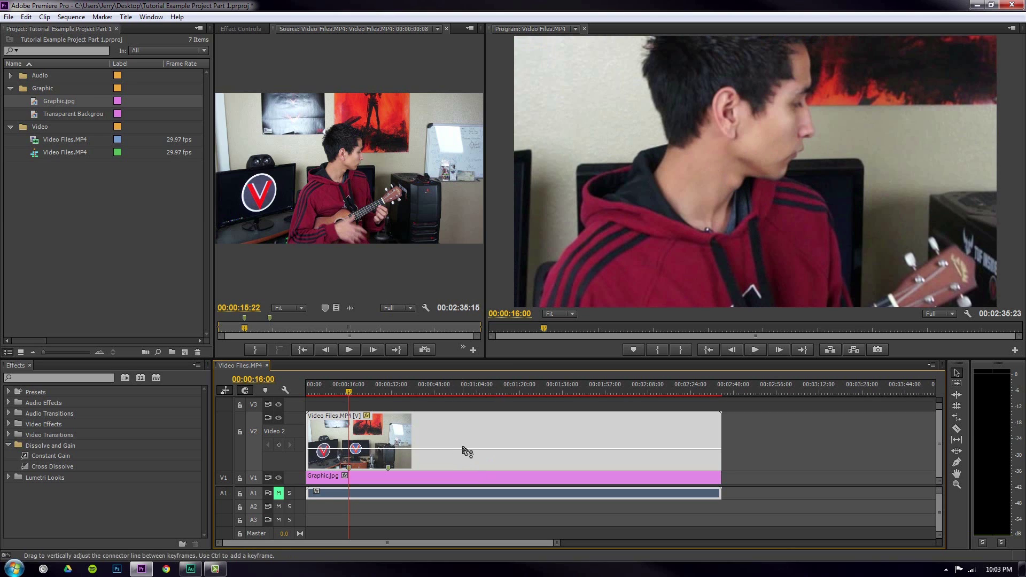
pyautogui.moveTo(464, 450); pyautogui.dragTo(465, 431)
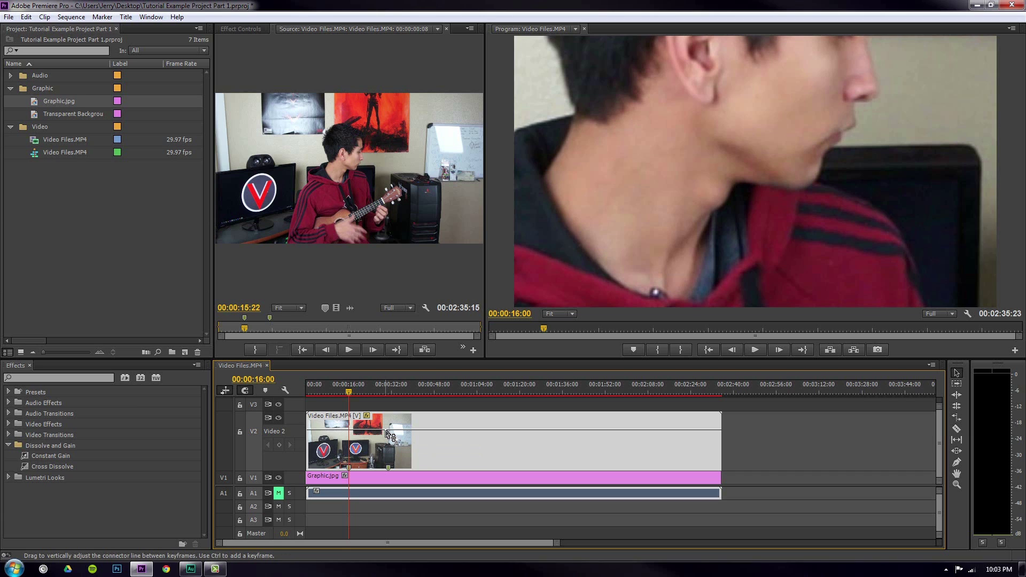
pyautogui.moveTo(389, 434); pyautogui.dragTo(421, 461)
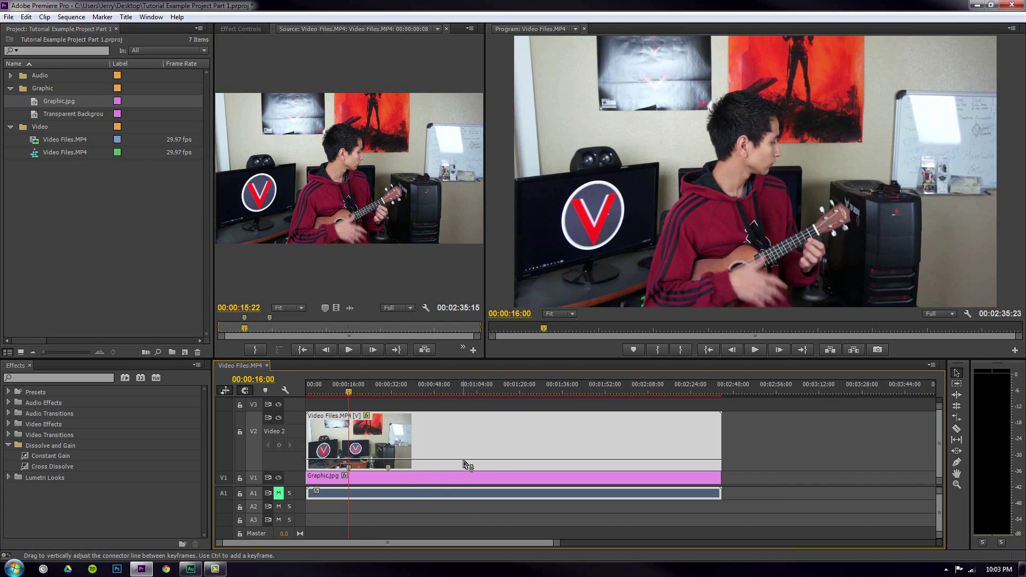
pyautogui.moveTo(464, 461); pyautogui.dragTo(463, 461)
# Step: Raise the ukulele clip's speed line to 200% and preview the faster playback
pyautogui.click(366, 416)
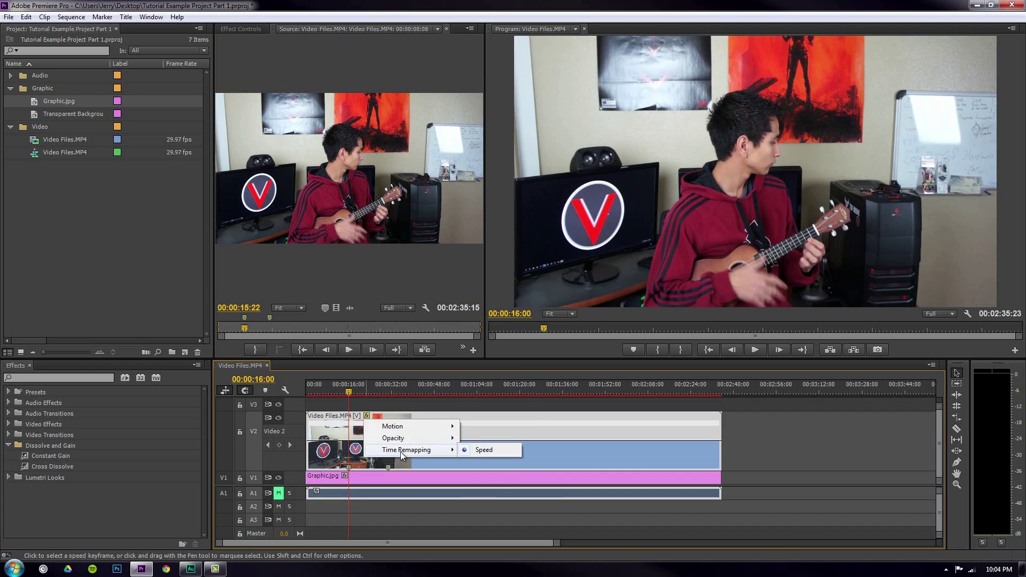
pyautogui.moveTo(427, 452)
pyautogui.click(481, 451)
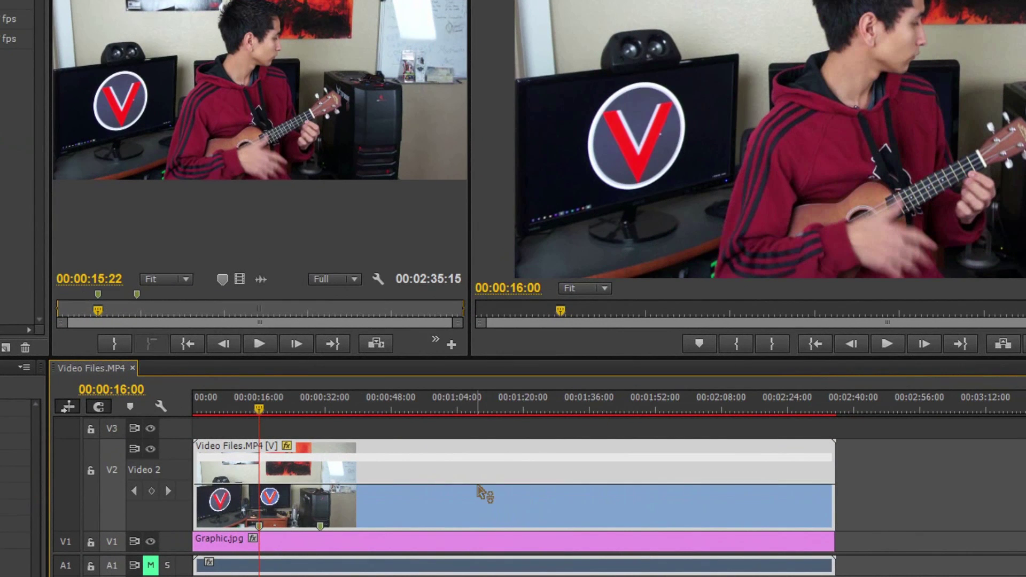
pyautogui.moveTo(493, 445); pyautogui.dragTo(491, 441)
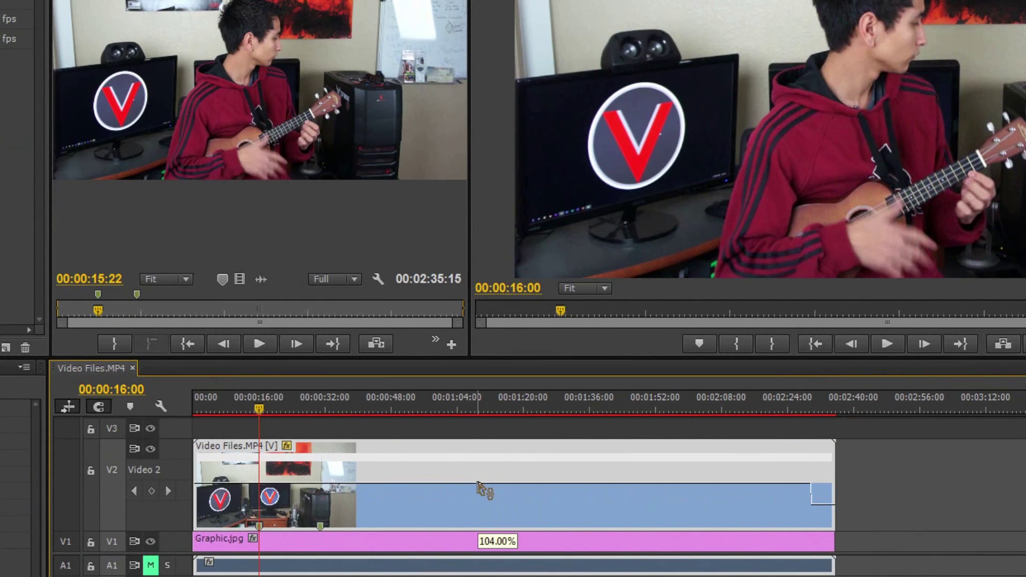
pyautogui.moveTo(479, 486); pyautogui.dragTo(460, 430)
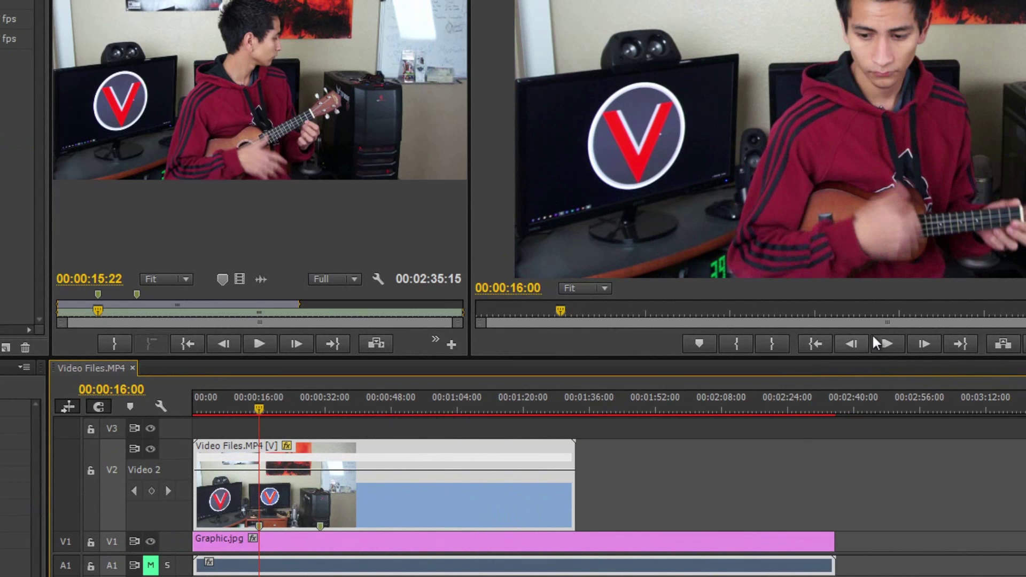
pyautogui.click(885, 342)
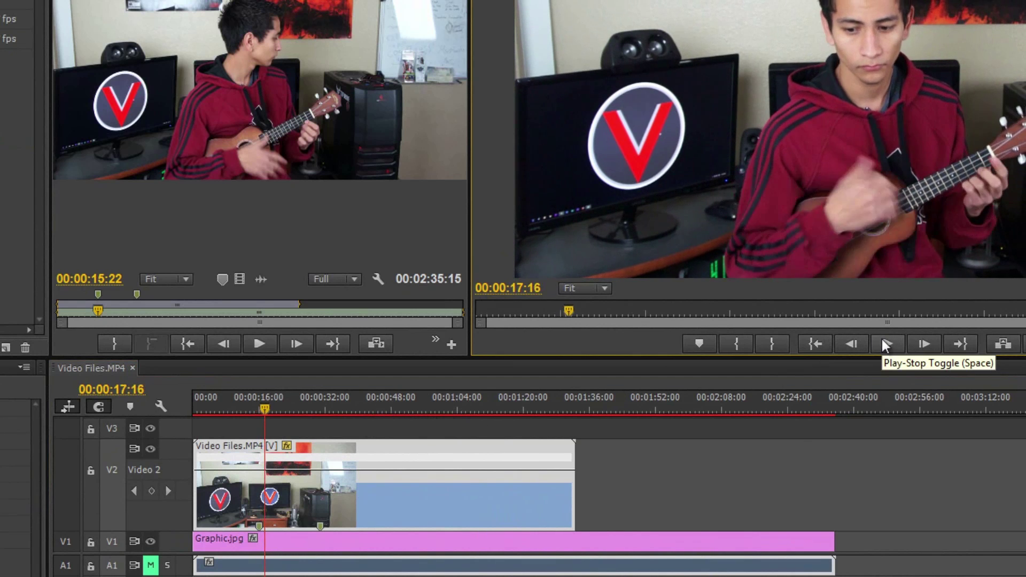
pyautogui.click(885, 343)
pyautogui.moveTo(402, 473); pyautogui.dragTo(412, 439)
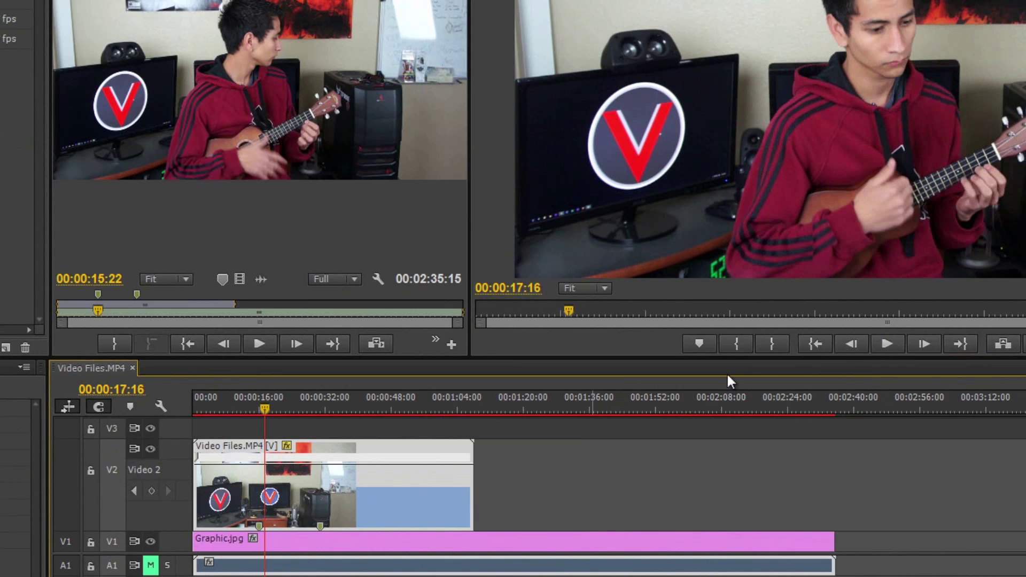
pyautogui.click(887, 344)
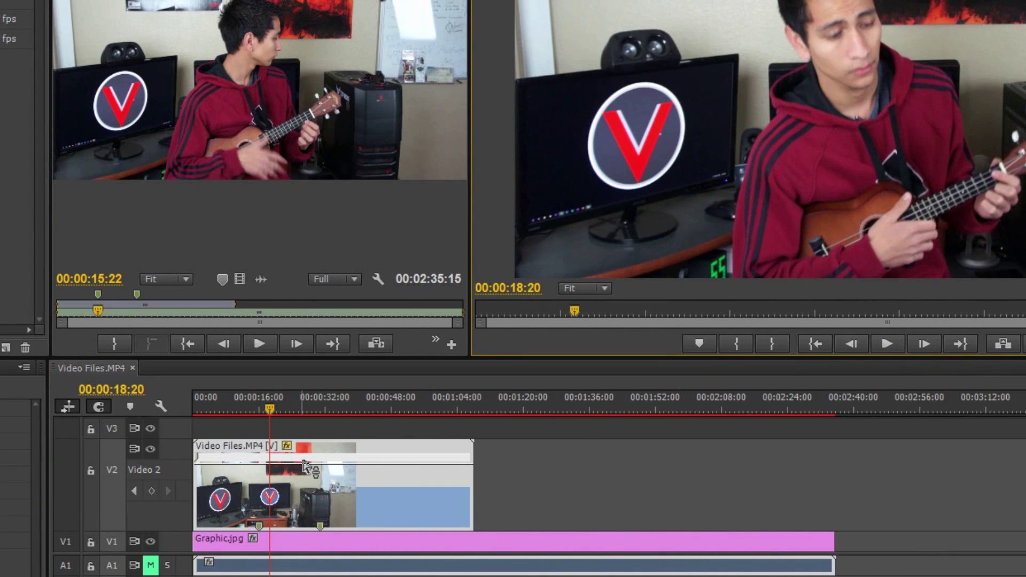
pyautogui.moveTo(305, 465); pyautogui.dragTo(466, 374)
pyautogui.click(888, 344)
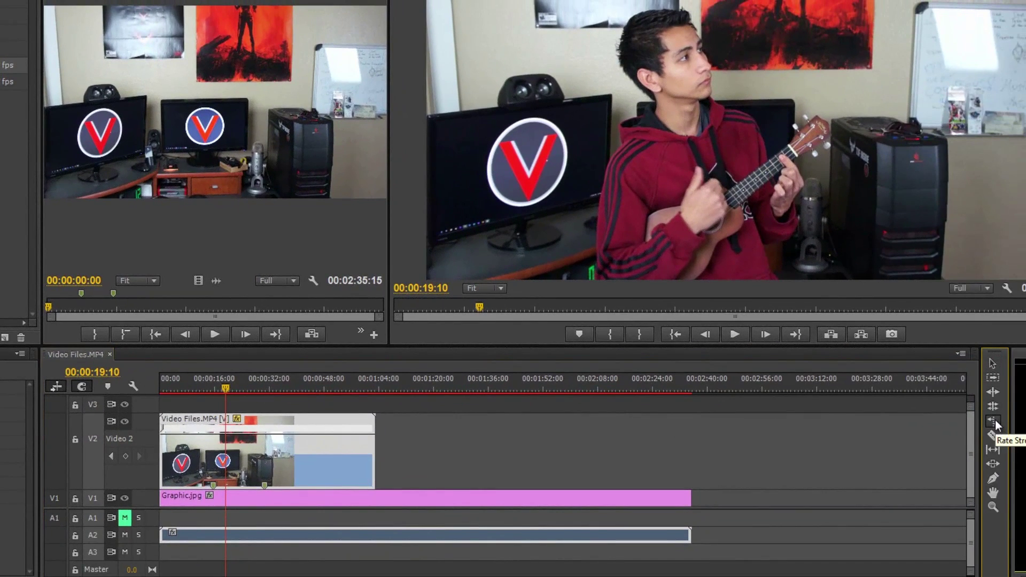
# Step: Pick the Rate Stretch tool, then delete the ukulele clip and its audio
pyautogui.click(994, 423)
pyautogui.click(376, 453)
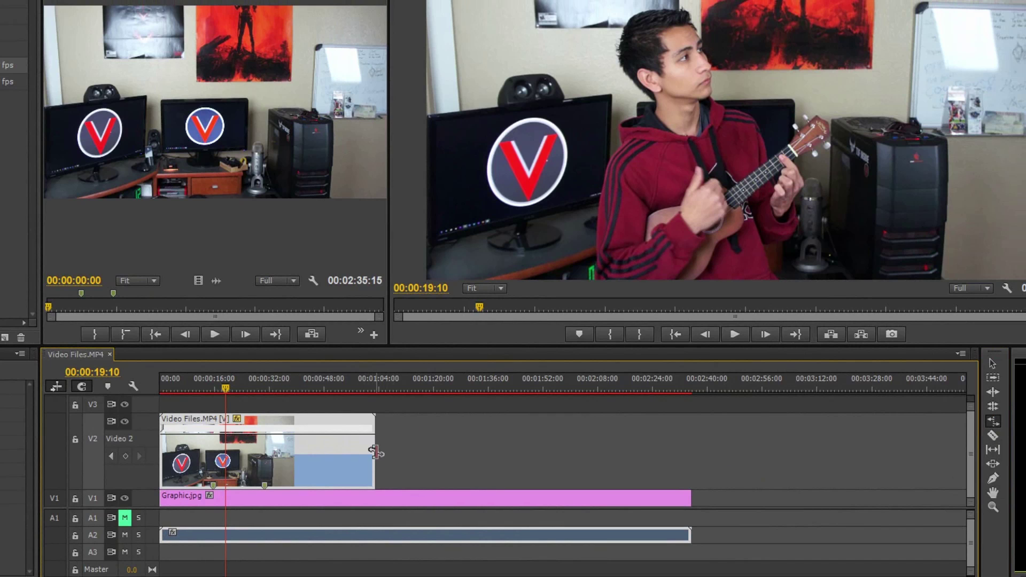
pyautogui.click(698, 464)
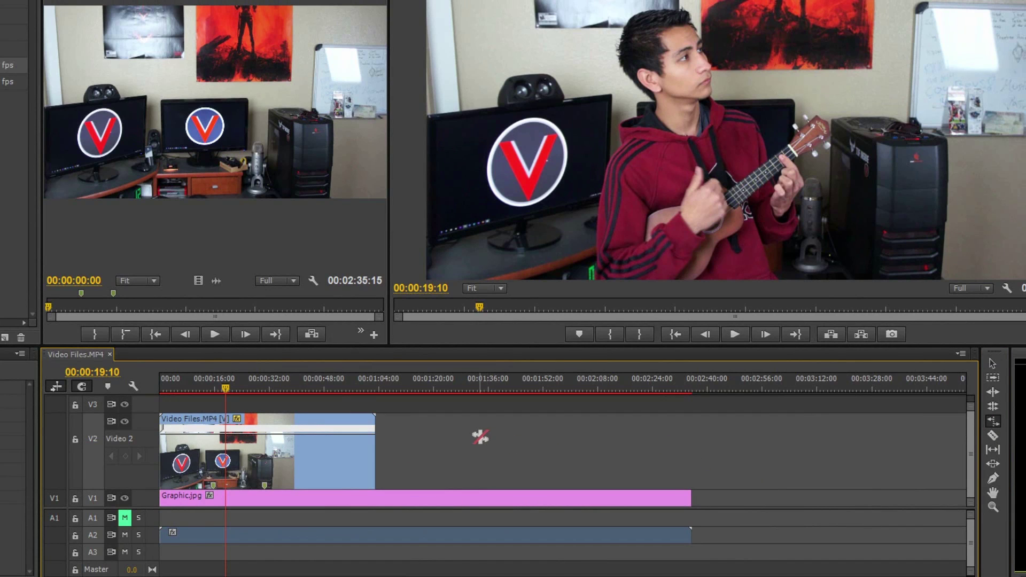
pyautogui.press('Delete')
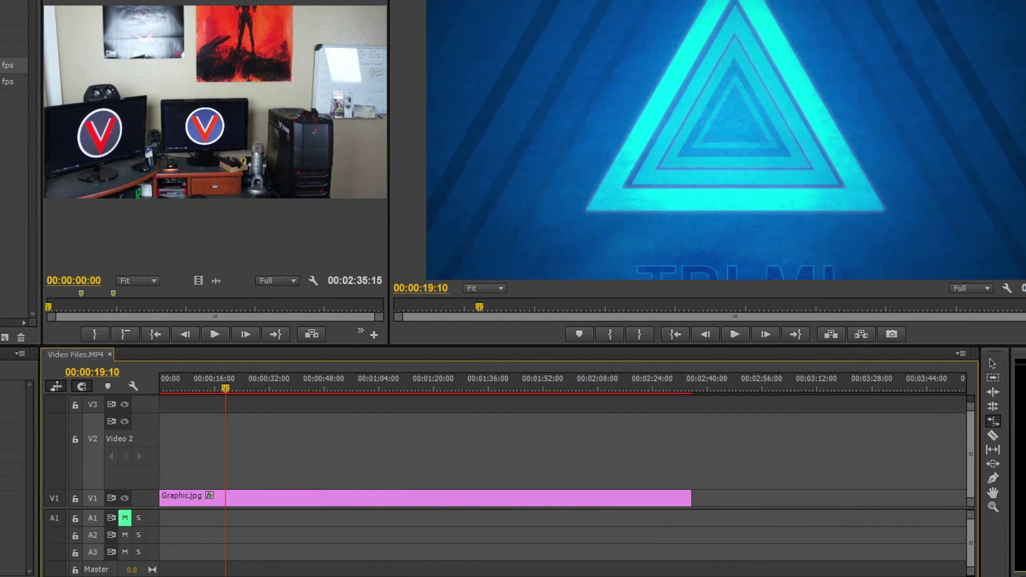
# Step: Undo the deletion to restore the ukulele clip and audio, then show its Opacity line
pyautogui.hotkey('ctrl', 'z')
pyautogui.click(237, 419)
pyautogui.moveTo(321, 447)
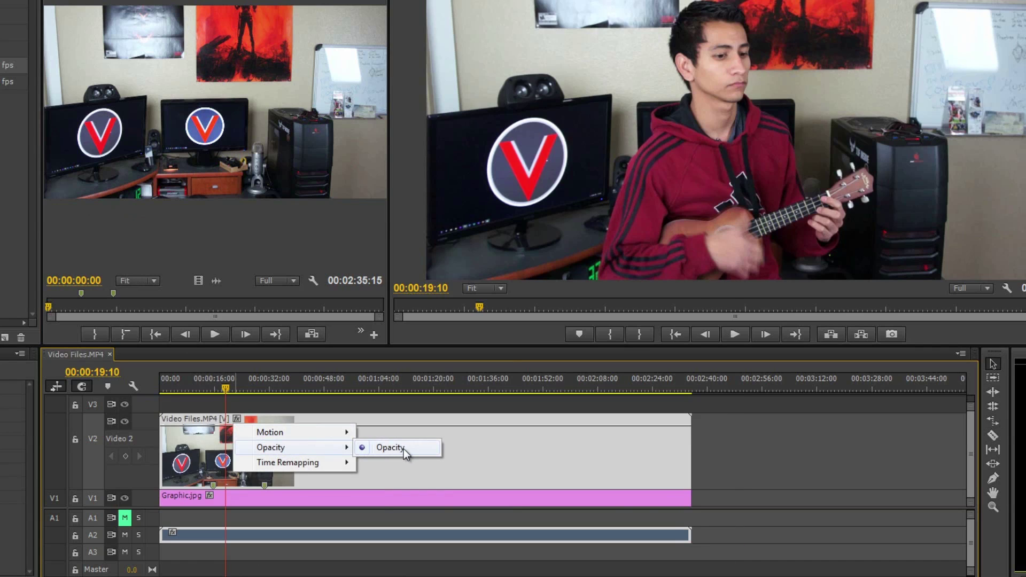
pyautogui.click(391, 448)
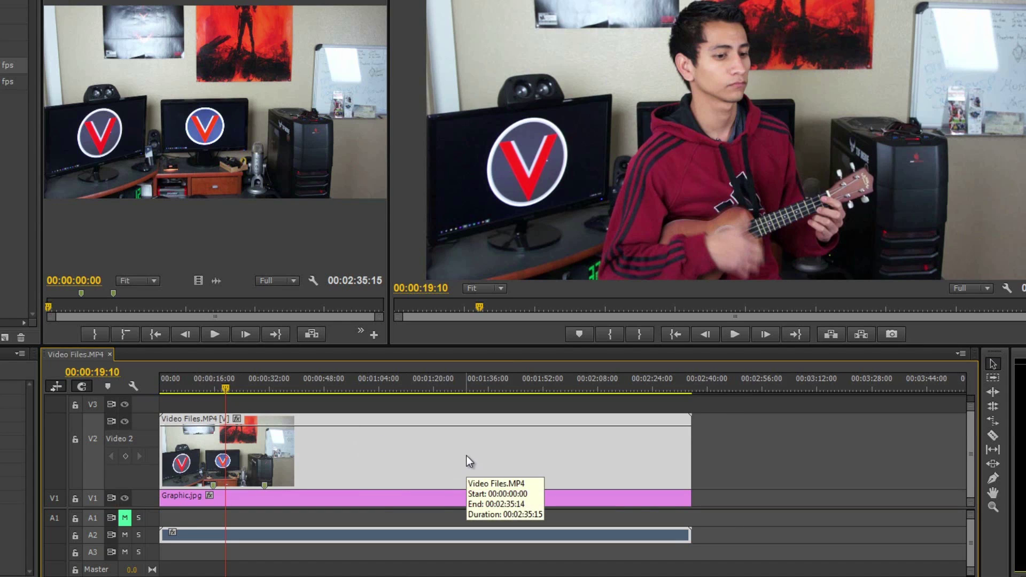
pyautogui.click(237, 419)
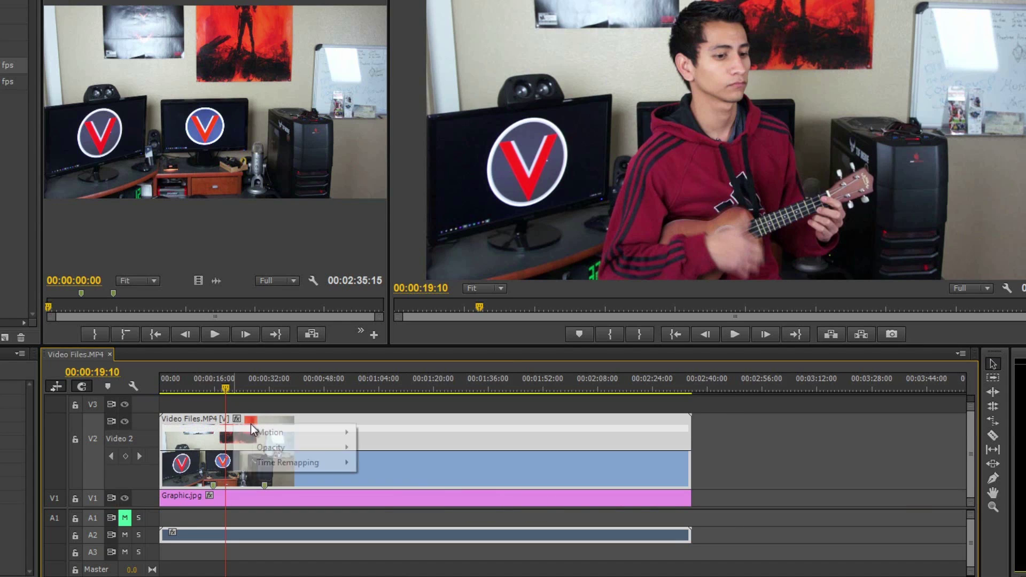
pyautogui.click(374, 449)
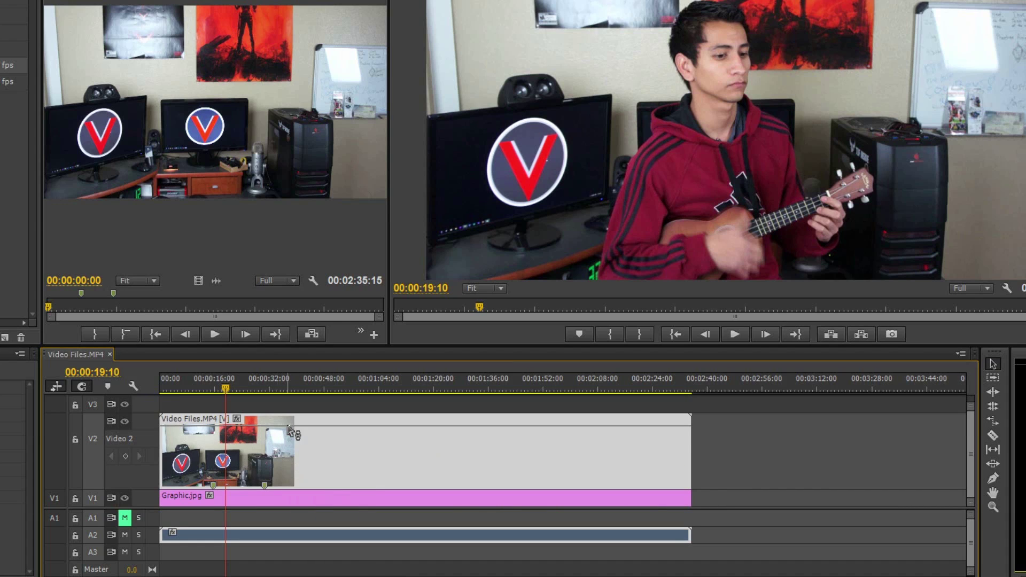
pyautogui.moveTo(289, 426); pyautogui.dragTo(315, 426)
# Step: Preview a lowered-opacity blend, move the audio onto A1, and restore opacity to 100
pyautogui.moveTo(370, 428); pyautogui.dragTo(377, 464)
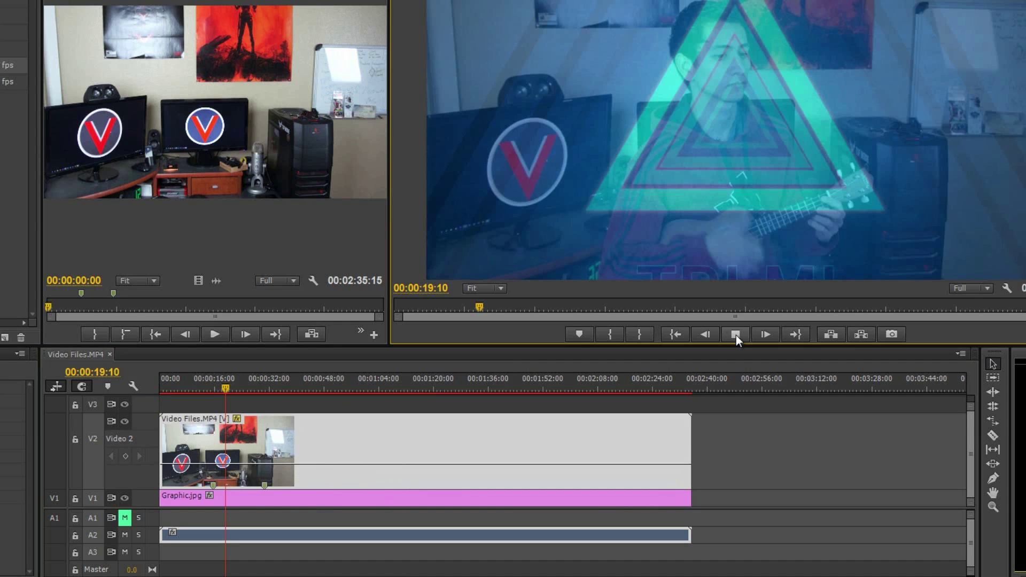
pyautogui.click(735, 334)
pyautogui.click(735, 334)
pyautogui.moveTo(167, 508); pyautogui.dragTo(168, 514)
pyautogui.click(728, 337)
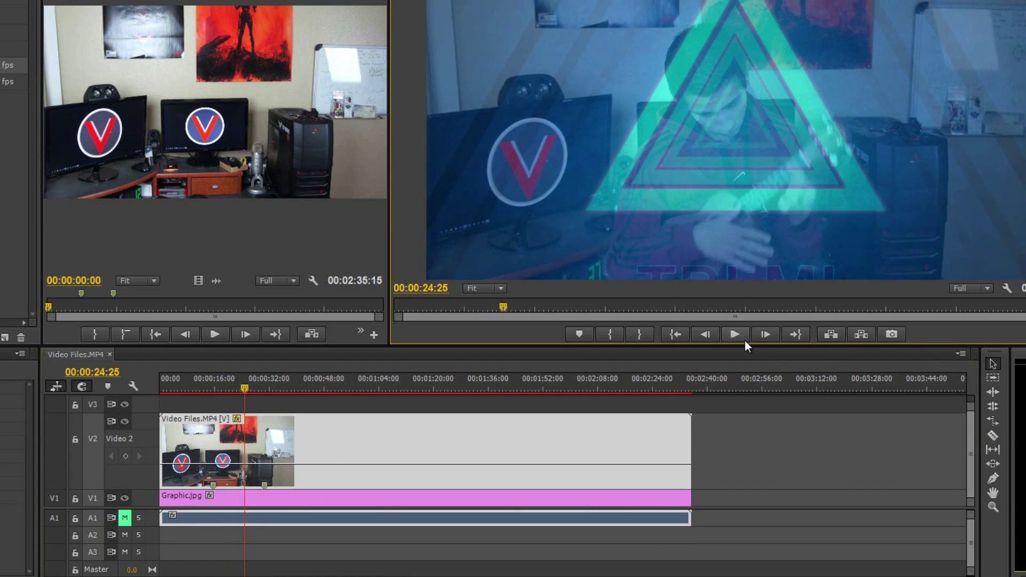
pyautogui.click(675, 334)
pyautogui.moveTo(412, 463); pyautogui.dragTo(411, 404)
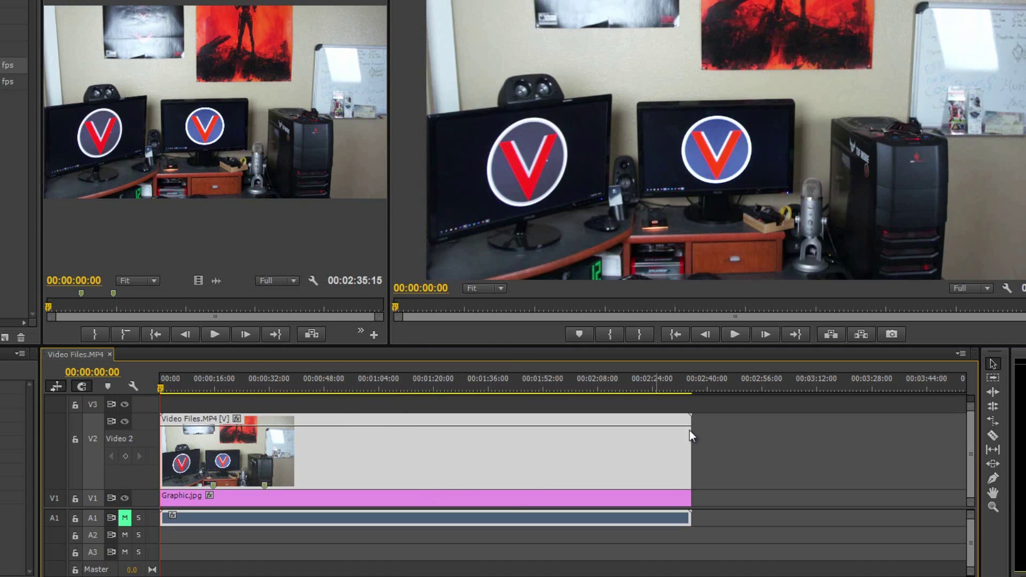
# Step: Add three opacity keyframes with the Pen tool, then undo them
pyautogui.click(993, 479)
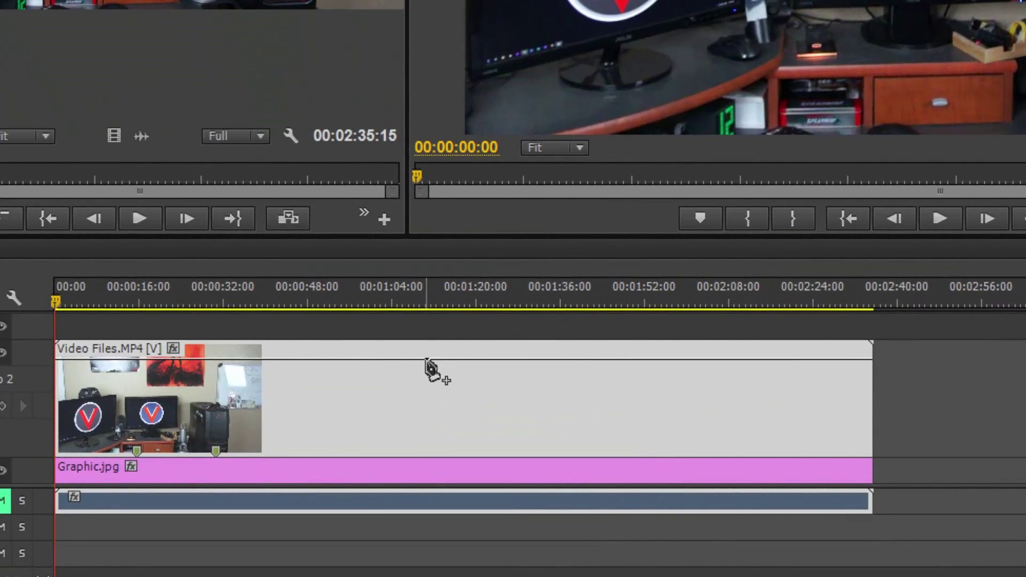
pyautogui.click(276, 358)
pyautogui.click(437, 359)
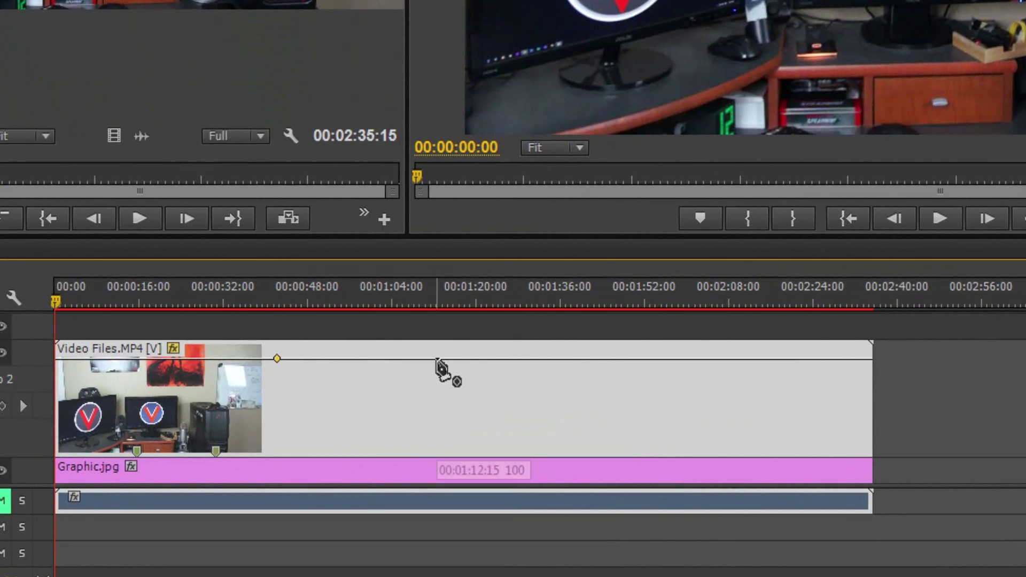
pyautogui.click(661, 358)
pyautogui.hotkey('ctrl', 'z')
pyautogui.hotkey('ctrl', 'z')
pyautogui.hotkey('ctrl', 'z')
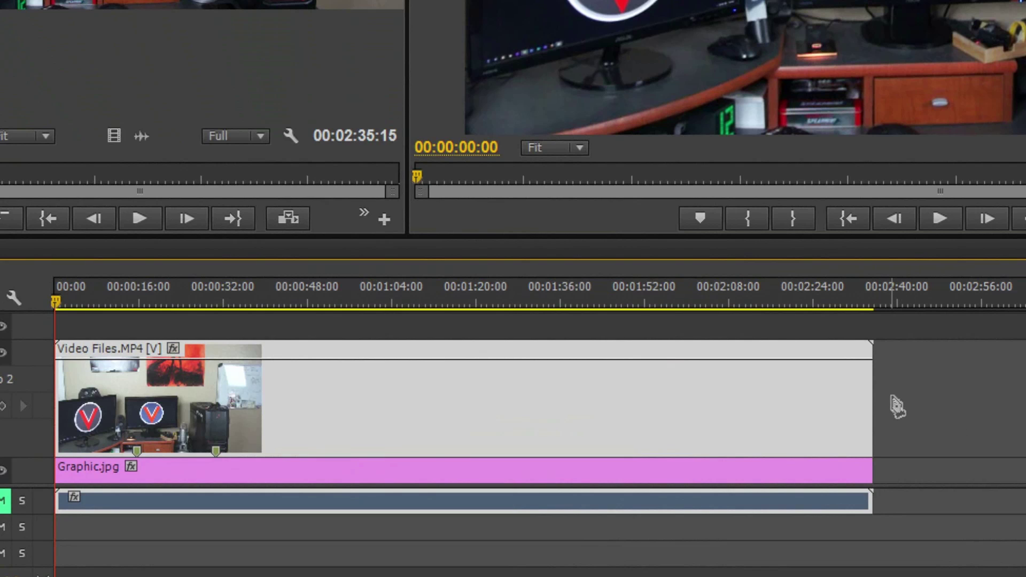
# Step: With the Selection tool, add opacity keyframes along the line and park the playhead near 31 seconds
pyautogui.press('v')
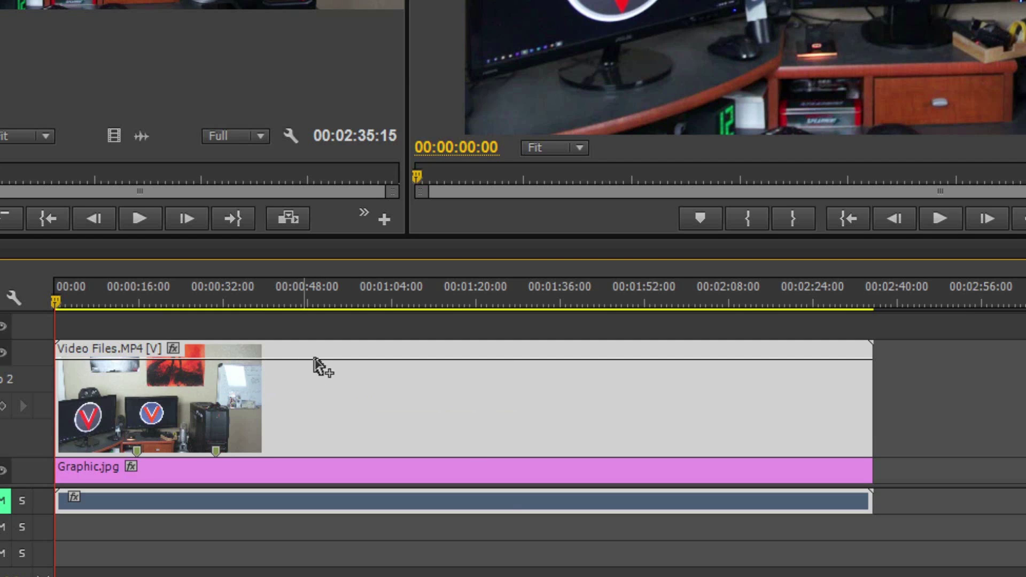
pyautogui.keyDown('ctrl'); pyautogui.click(294, 359); pyautogui.keyUp('ctrl')
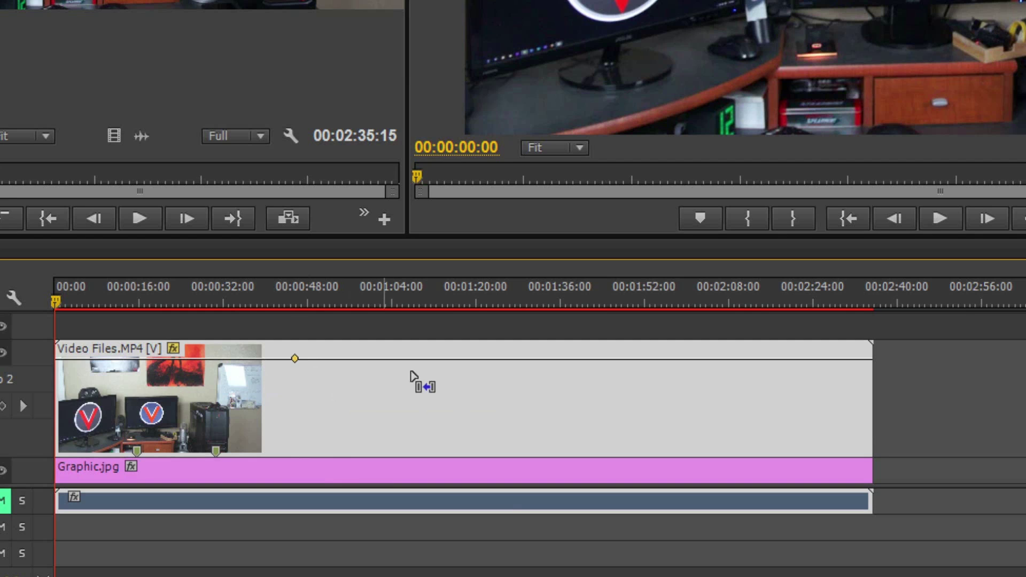
pyautogui.keyDown('ctrl'); pyautogui.click(462, 358); pyautogui.keyUp('ctrl')
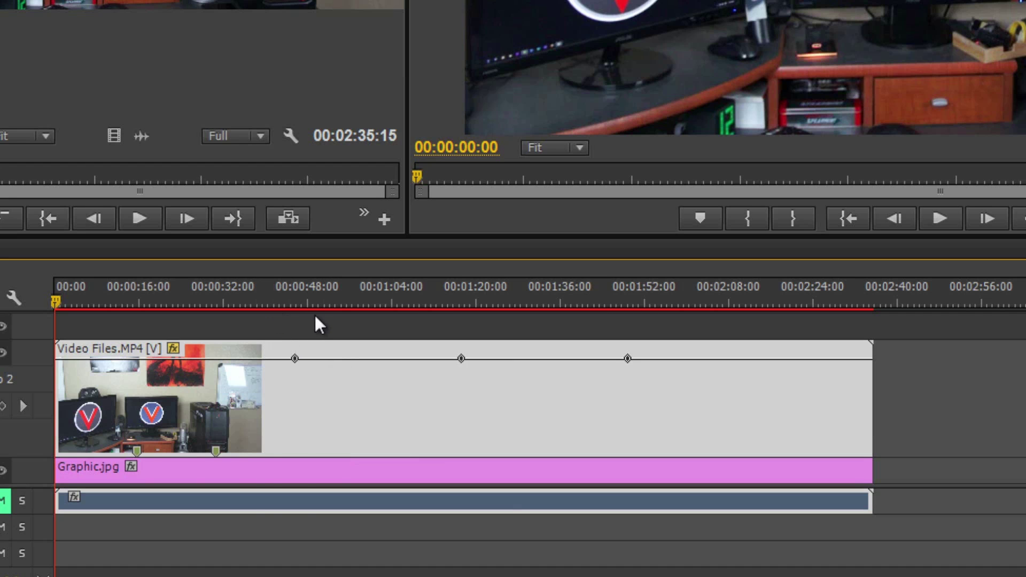
pyautogui.moveTo(315, 317); pyautogui.dragTo(223, 315)
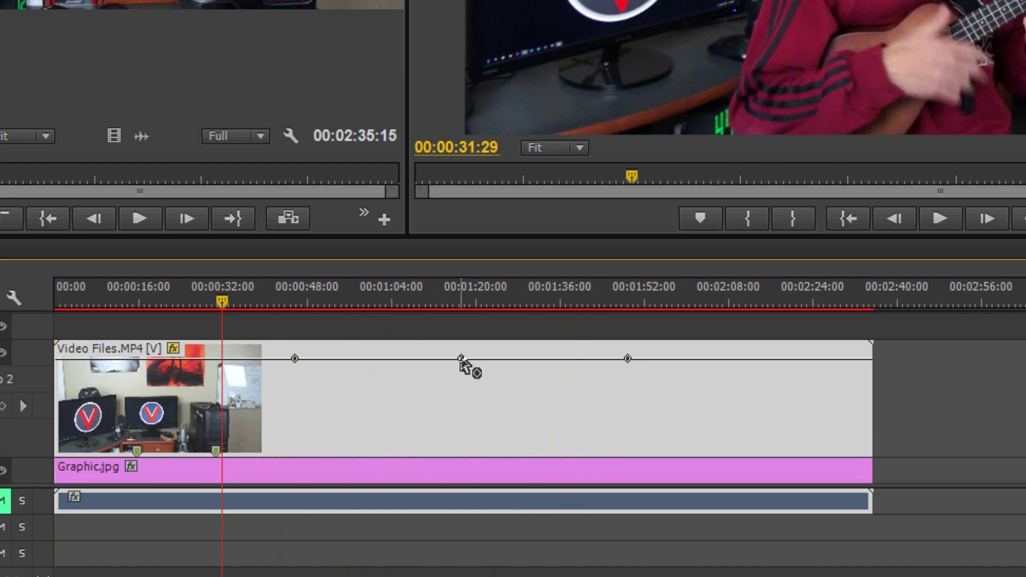
# Step: Drag the middle opacity keyframe down to 0 around 00:00:47:13, forming a V-shaped dip
pyautogui.moveTo(462, 359); pyautogui.dragTo(321, 429)
pyautogui.moveTo(337, 426)
pyautogui.mouseDown()
pyautogui.moveTo(334, 355)
pyautogui.moveTo(319, 428)
pyautogui.mouseUp()
pyautogui.scroll(6, 299, 415)
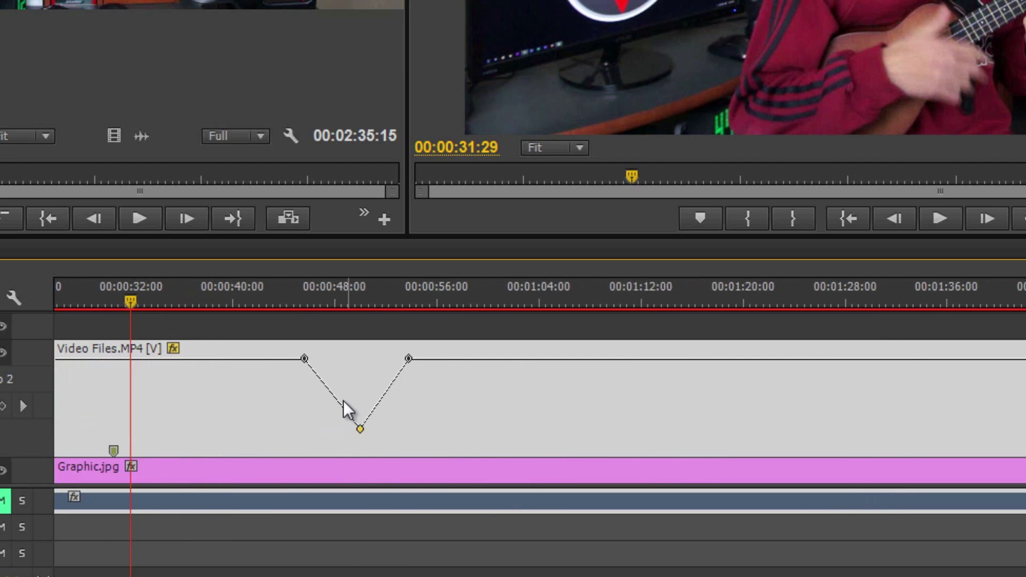
pyautogui.moveTo(366, 428); pyautogui.dragTo(315, 428)
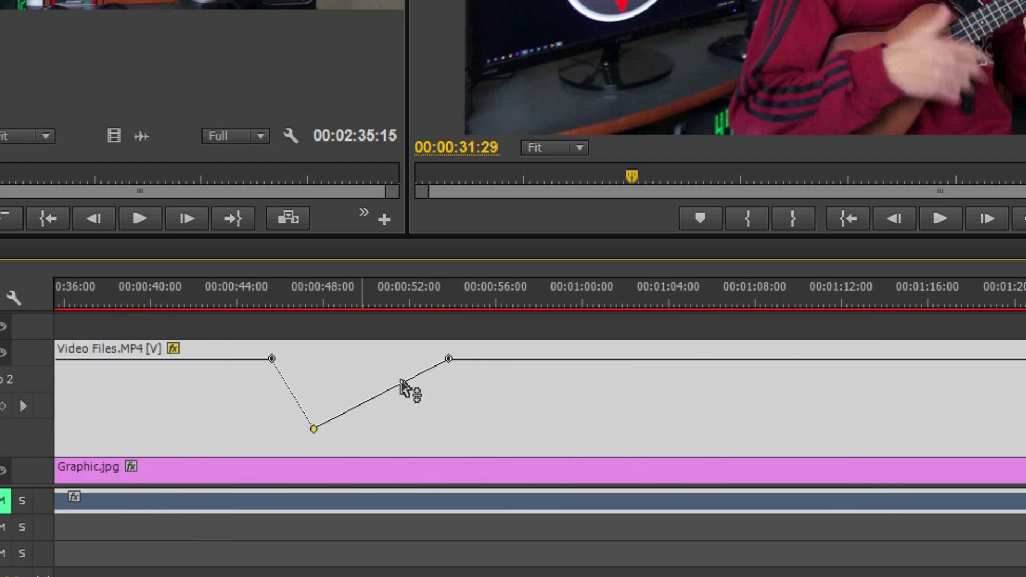
pyautogui.moveTo(449, 358); pyautogui.dragTo(354, 358)
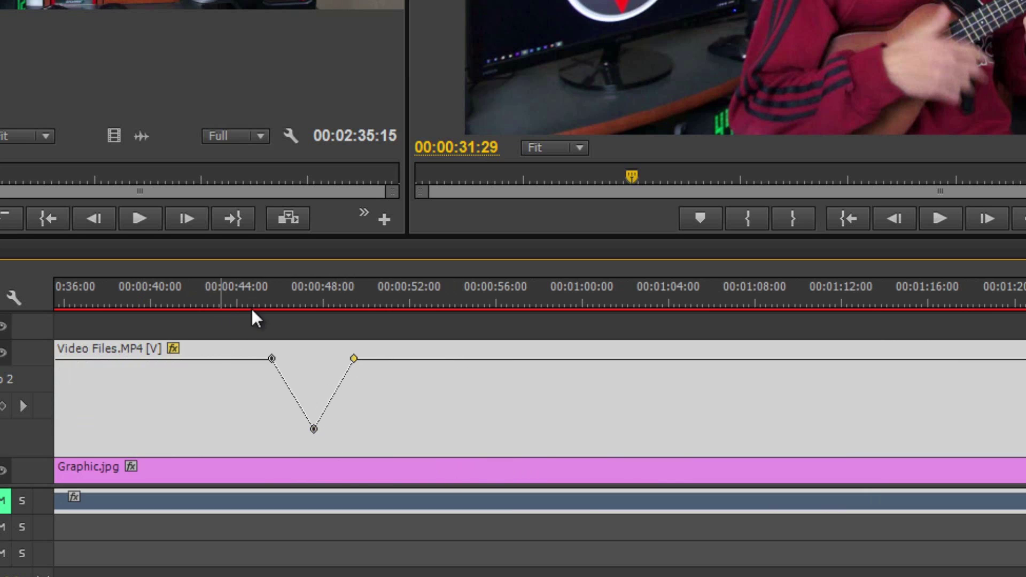
pyautogui.click(272, 358)
pyautogui.moveTo(273, 364)
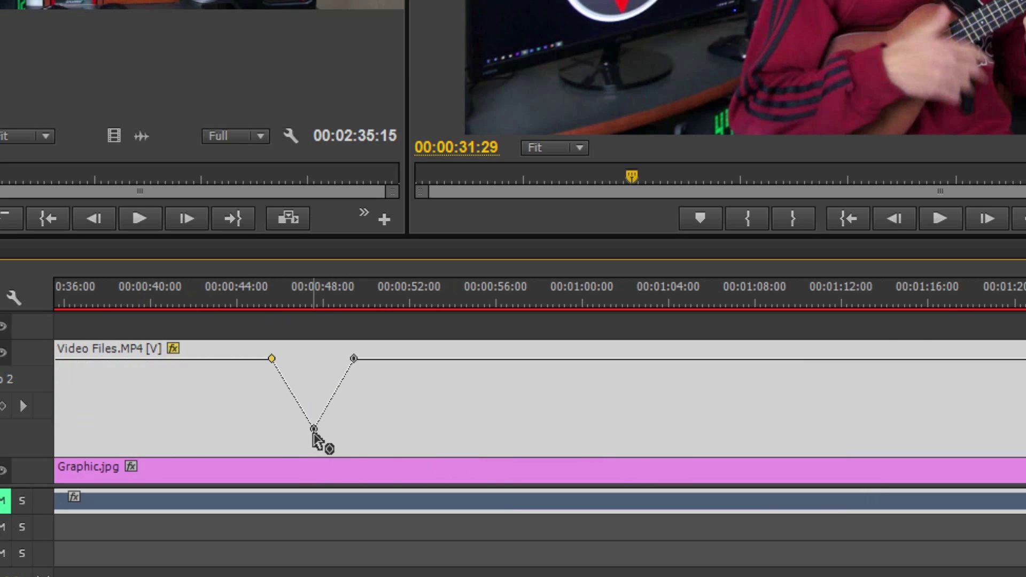
pyautogui.moveTo(314, 434)
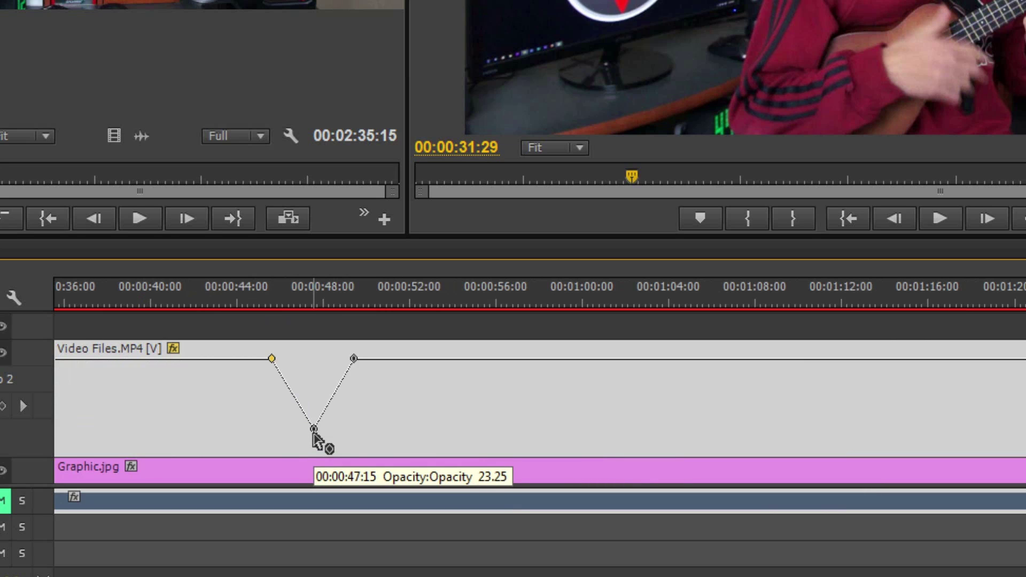
pyautogui.moveTo(314, 434); pyautogui.dragTo(314, 474)
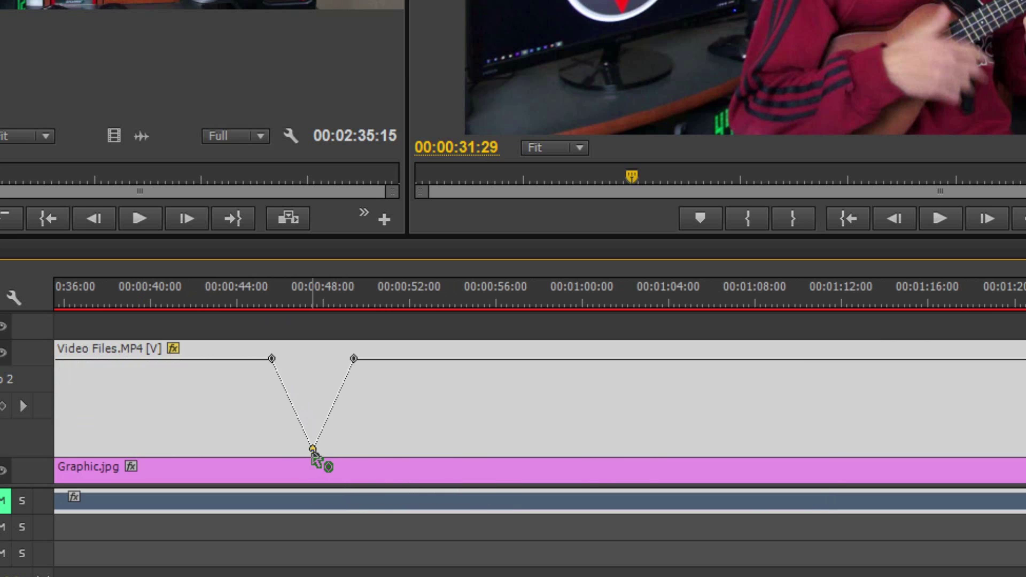
pyautogui.moveTo(314, 452)
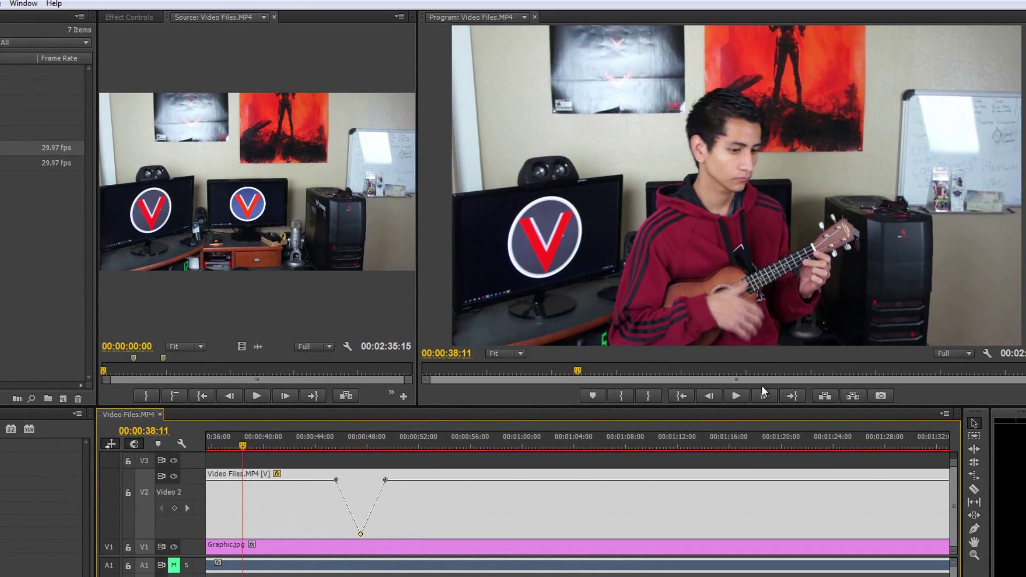
pyautogui.click(738, 397)
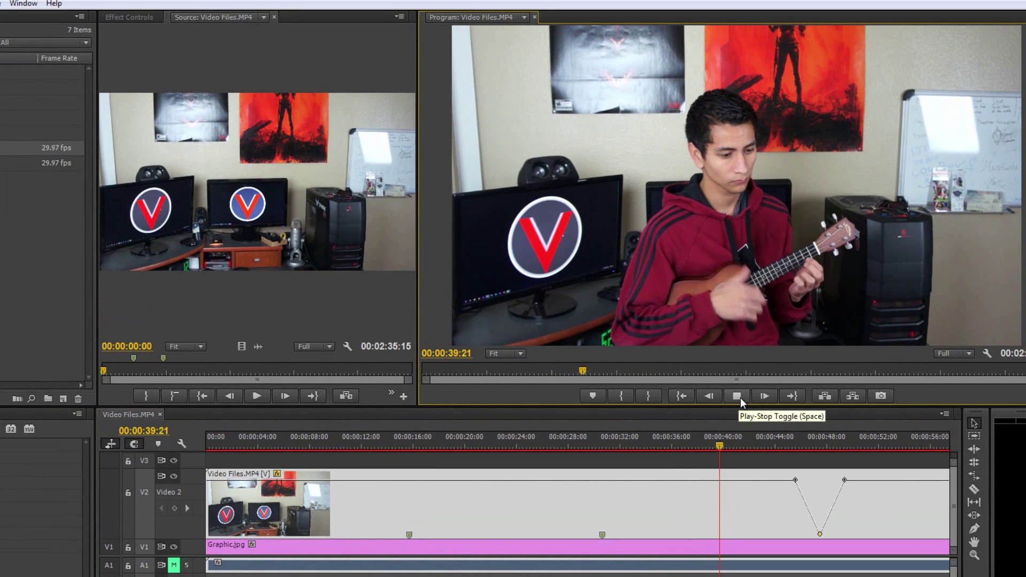
pyautogui.click(779, 481)
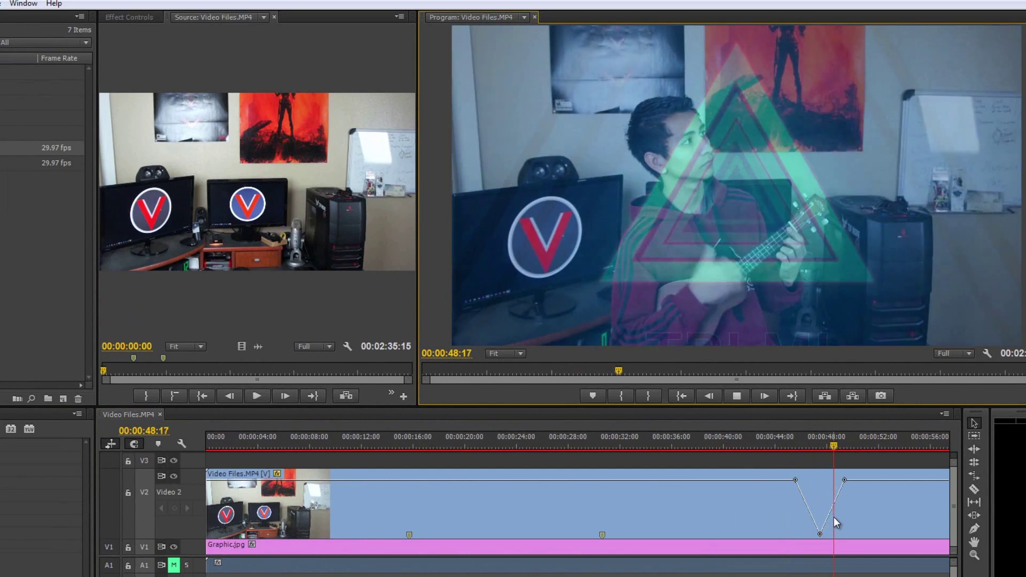
pyautogui.click(737, 396)
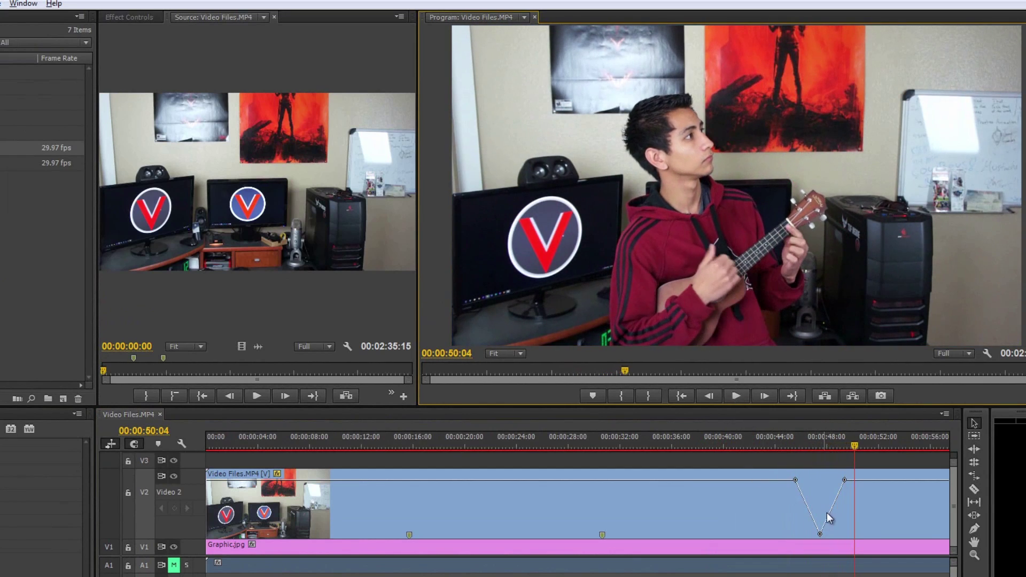
pyautogui.press('=')
pyautogui.press('=')
pyautogui.press('=')
pyautogui.click(422, 449)
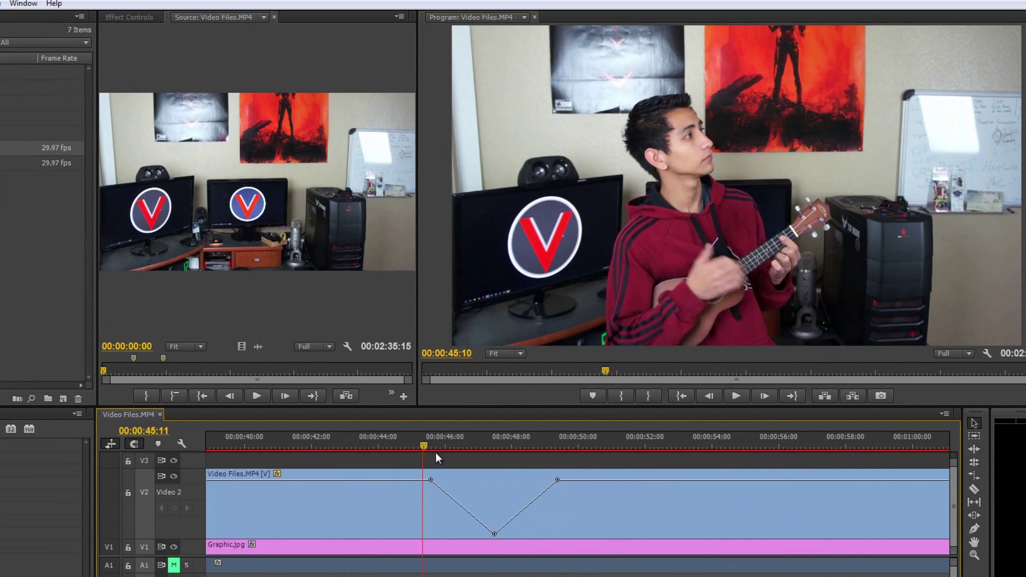
pyautogui.moveTo(436, 453); pyautogui.dragTo(495, 505)
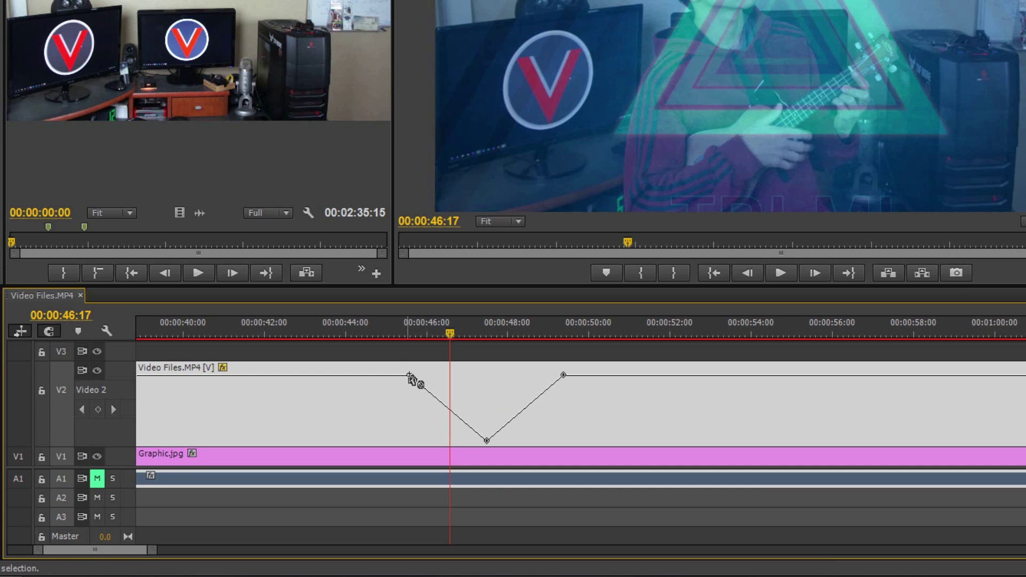
pyautogui.rightClick(409, 374)
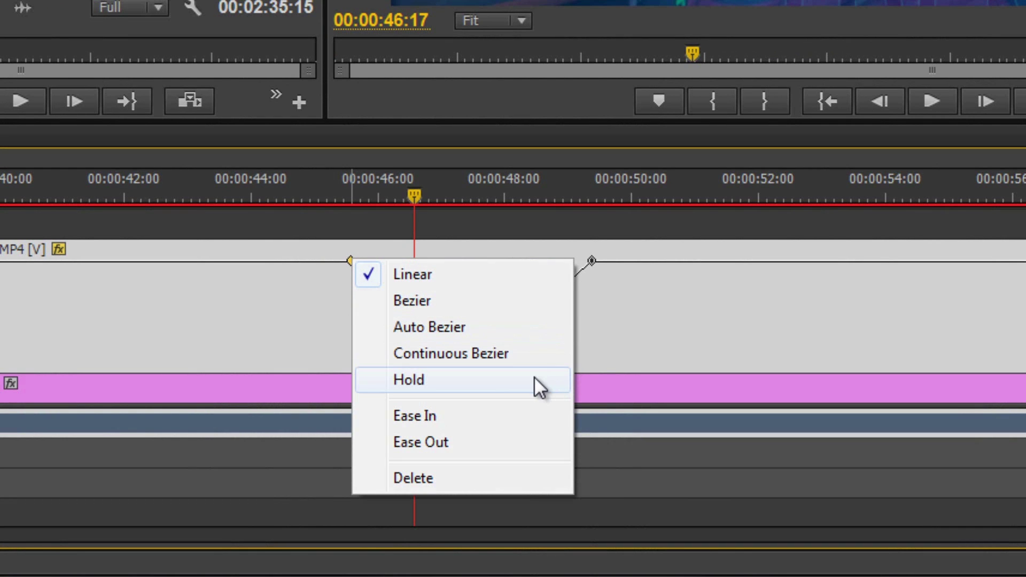
pyautogui.click(435, 278)
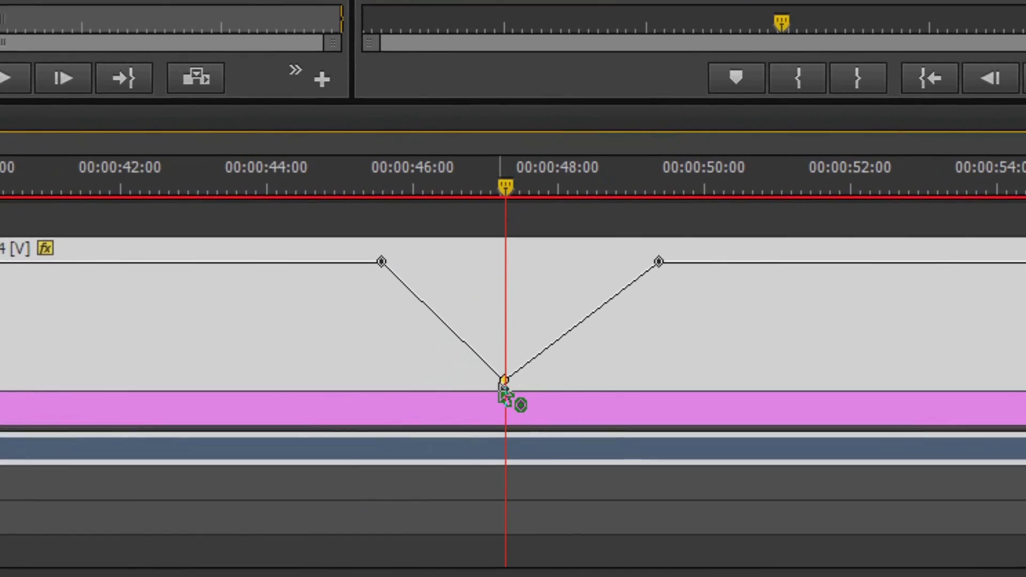
pyautogui.rightClick(501, 380)
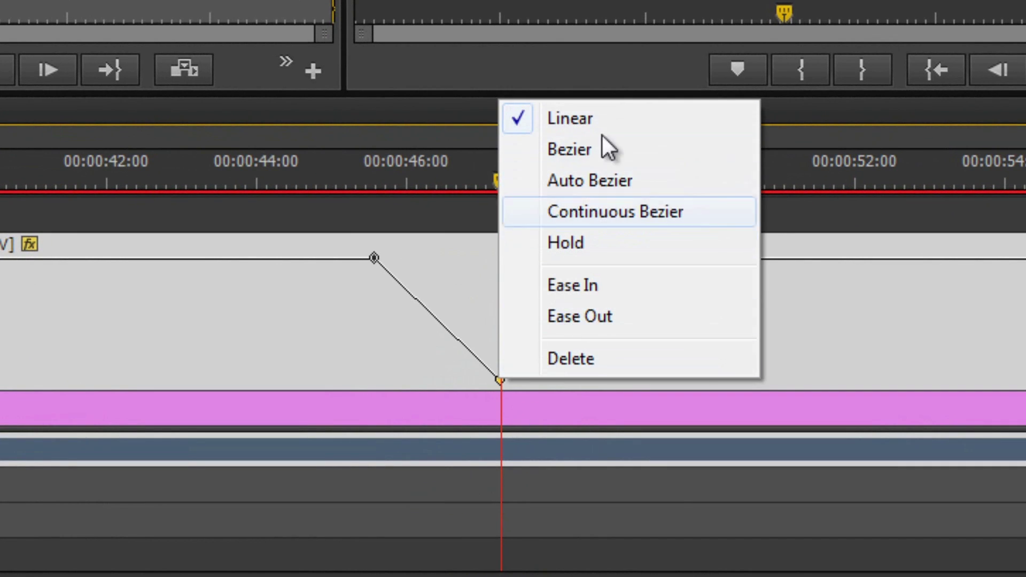
pyautogui.click(582, 120)
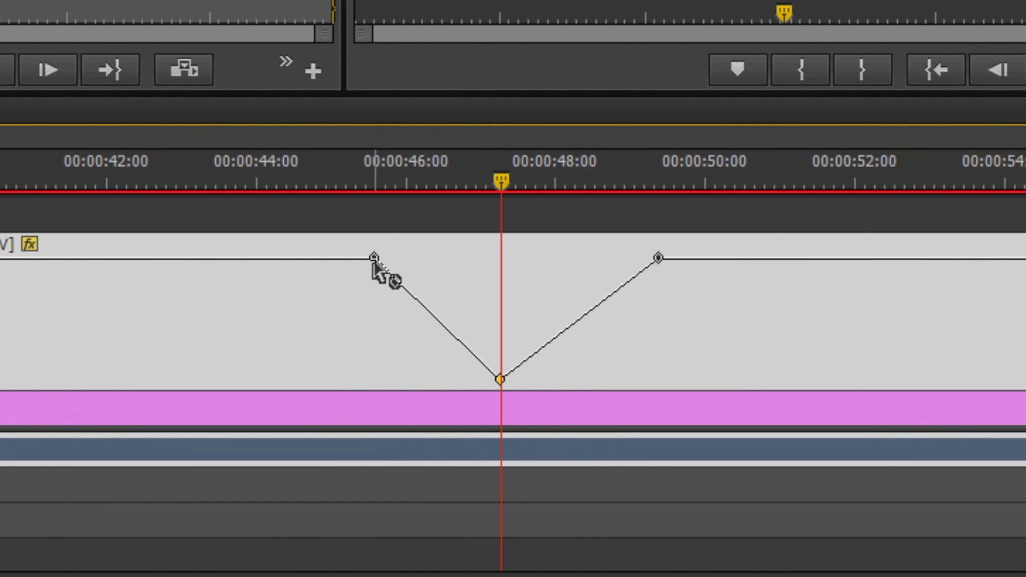
pyautogui.click(352, 186)
pyautogui.moveTo(353, 188); pyautogui.dragTo(416, 231)
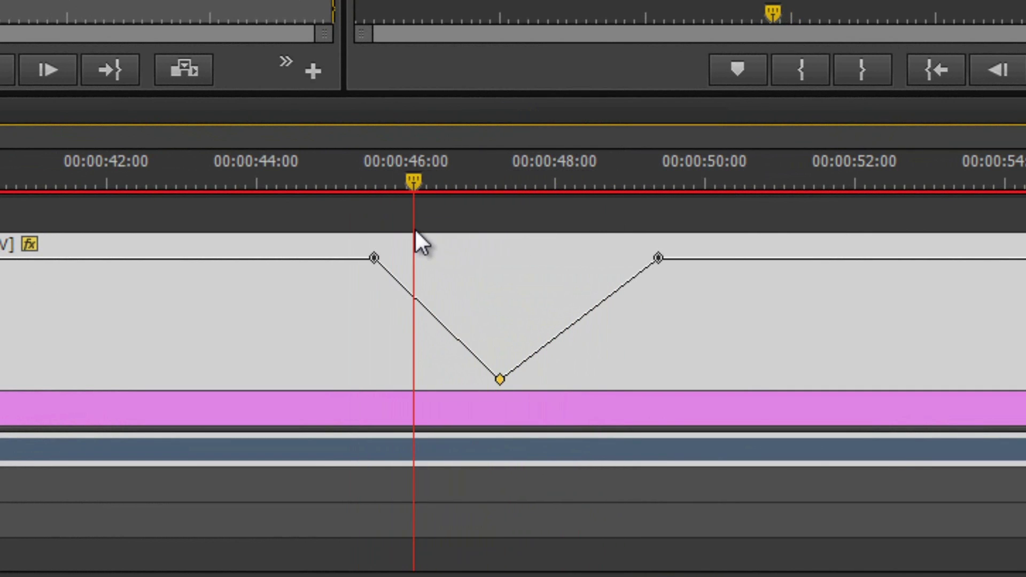
pyautogui.rightClick(500, 380)
# Step: Make the dip keyframe Bezier, raise it to about 44 opacity and bend its handles
pyautogui.click(591, 153)
pyautogui.moveTo(500, 380); pyautogui.dragTo(465, 296)
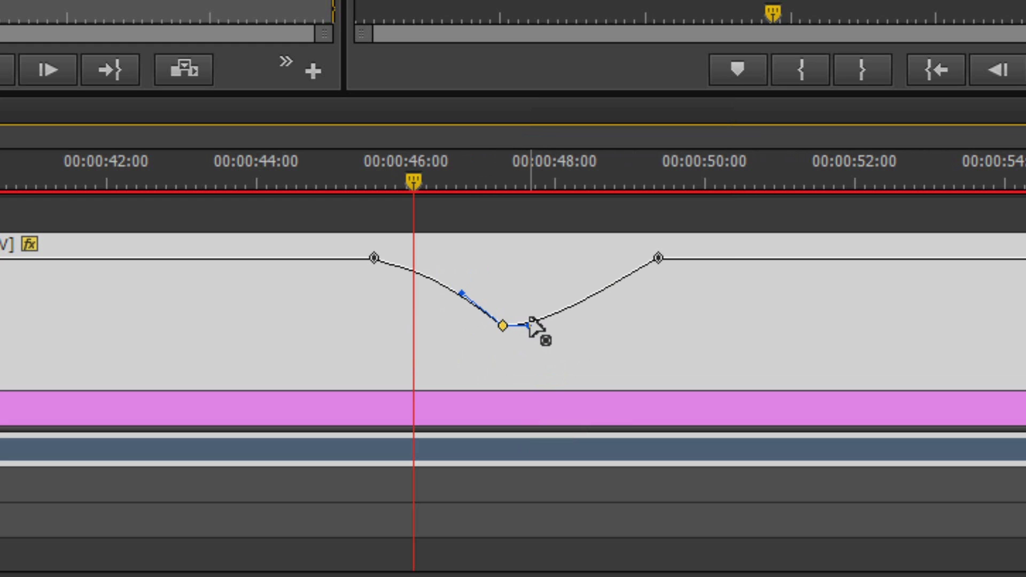
pyautogui.moveTo(529, 325); pyautogui.dragTo(510, 370)
pyautogui.moveTo(461, 294); pyautogui.dragTo(481, 282)
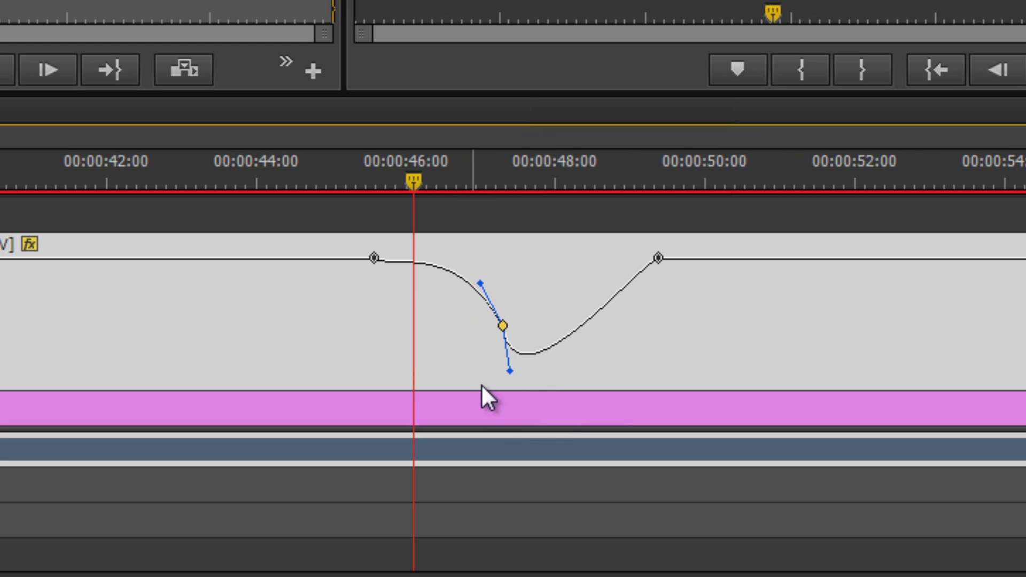
# Step: Try Auto and Continuous Bezier on the keyframe, lower it to about 15, and tilt its handles
pyautogui.rightClick(506, 328)
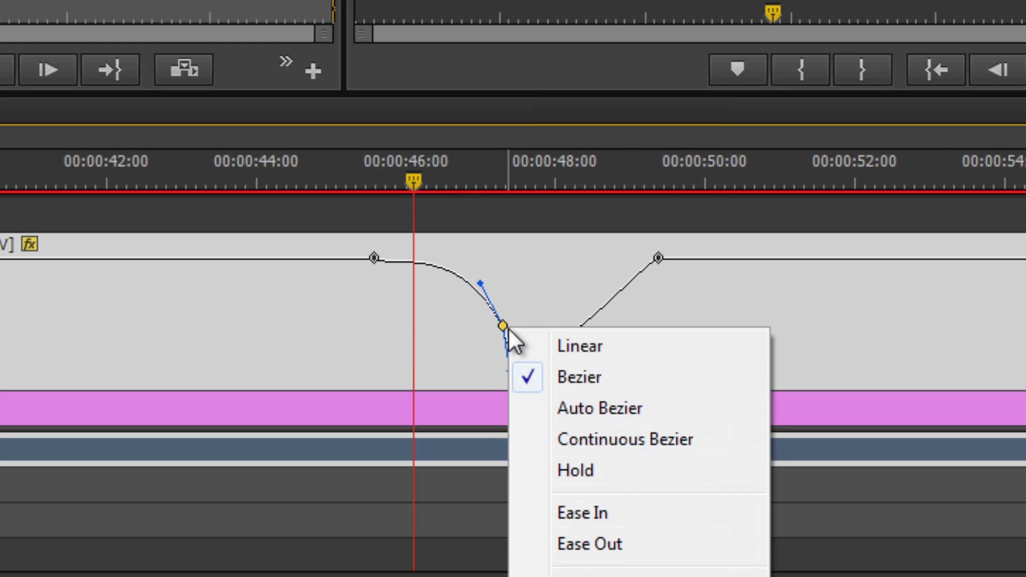
pyautogui.click(577, 414)
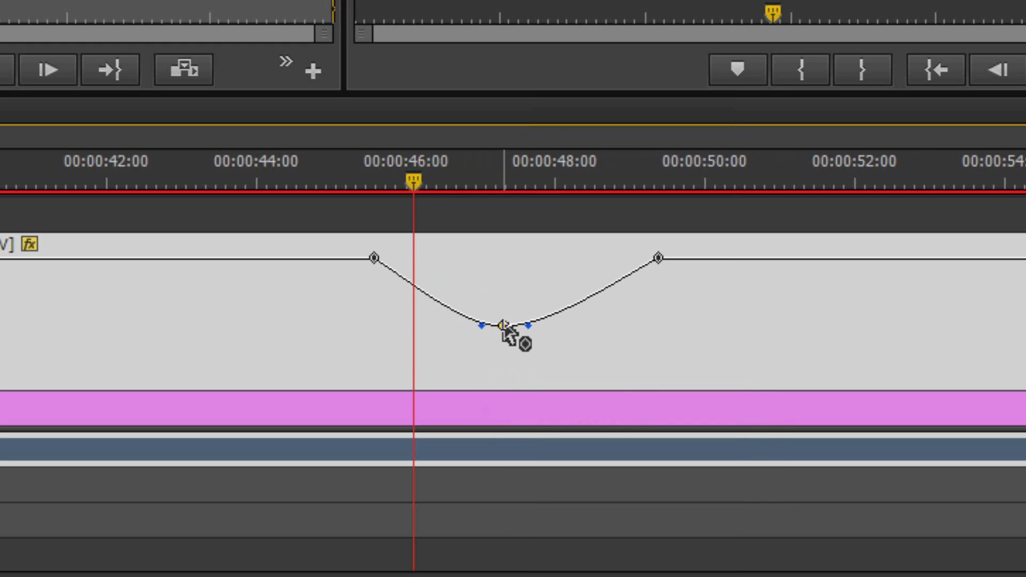
pyautogui.moveTo(506, 327); pyautogui.dragTo(540, 316)
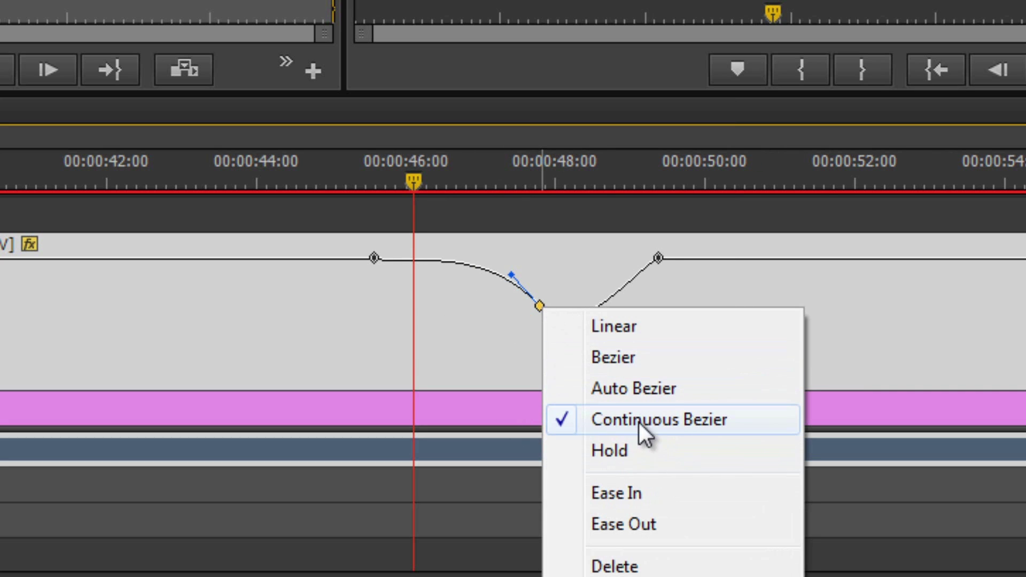
pyautogui.click(640, 423)
pyautogui.rightClick(540, 309)
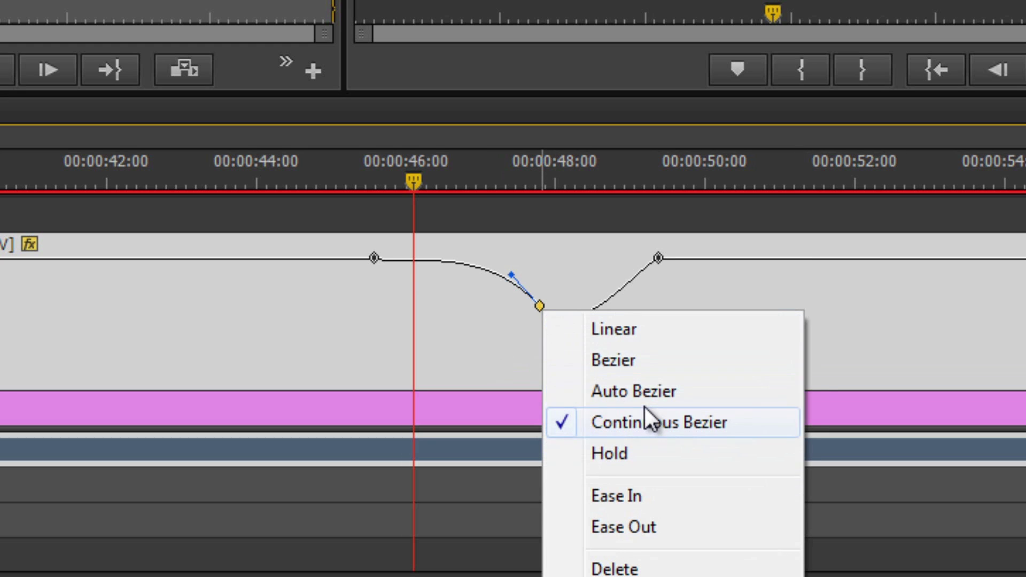
pyautogui.click(654, 393)
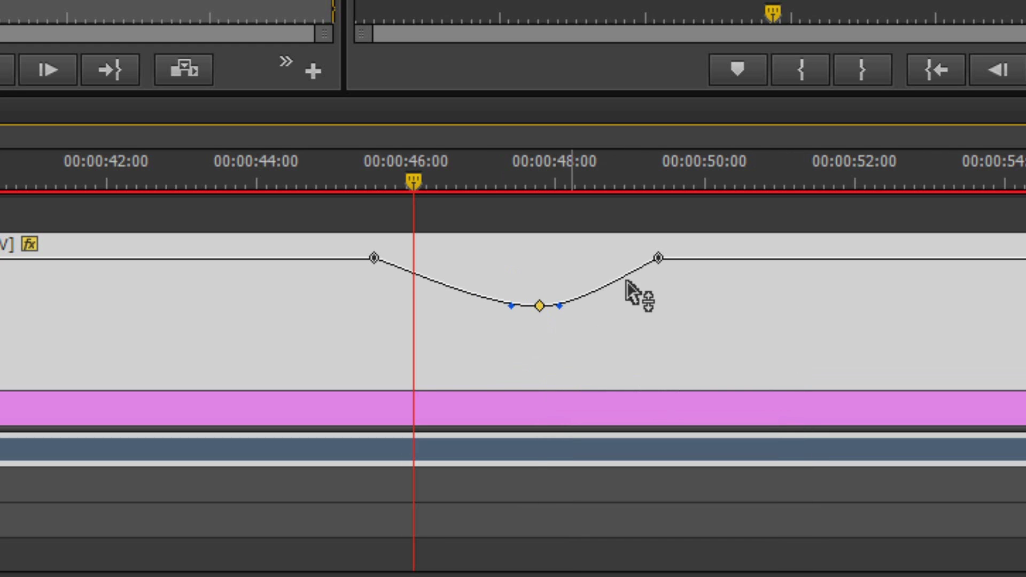
pyautogui.moveTo(512, 306); pyautogui.dragTo(515, 284)
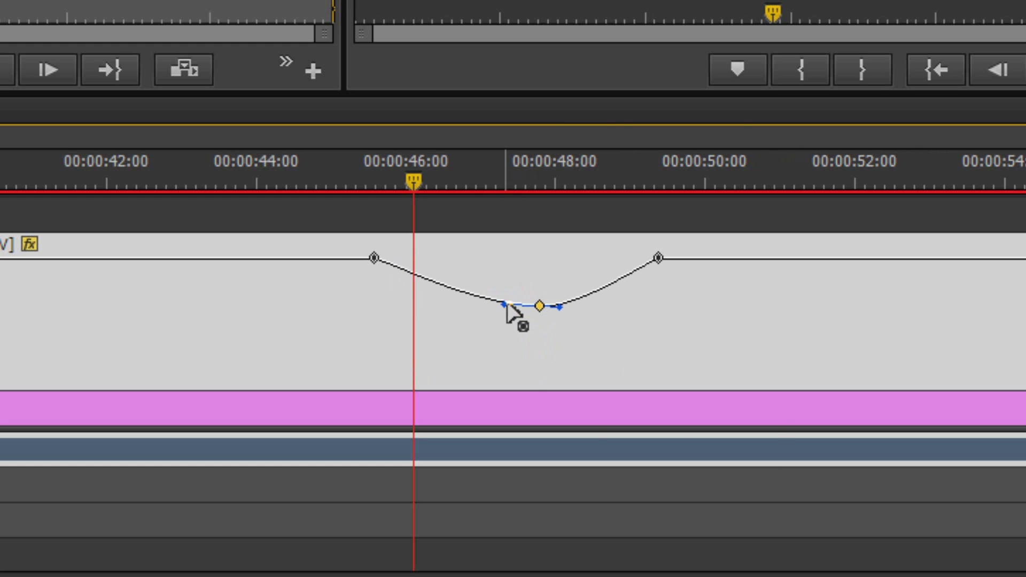
pyautogui.rightClick(522, 334)
# Step: Make the middle keyframe linear, then set its opacity from about 77 down to about 35 near 47:05
pyautogui.click(588, 351)
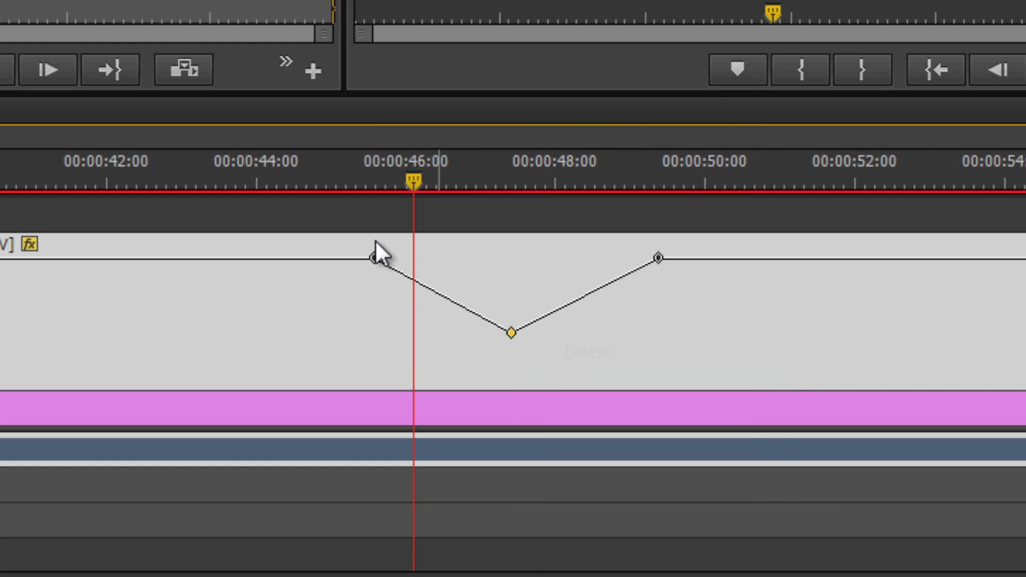
pyautogui.moveTo(510, 330); pyautogui.dragTo(467, 298)
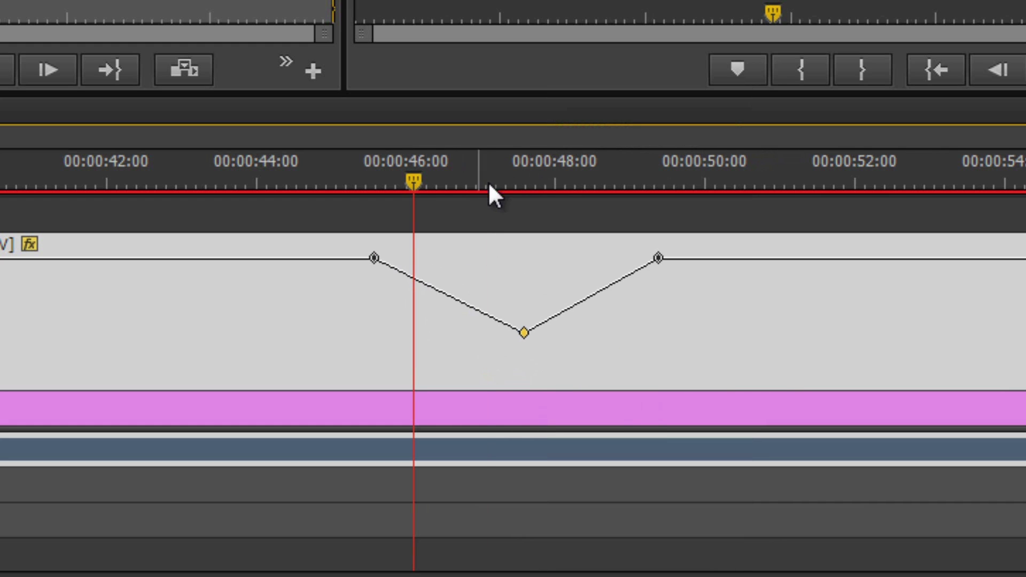
pyautogui.moveTo(490, 186); pyautogui.dragTo(482, 267)
pyautogui.moveTo(523, 332); pyautogui.dragTo(512, 340)
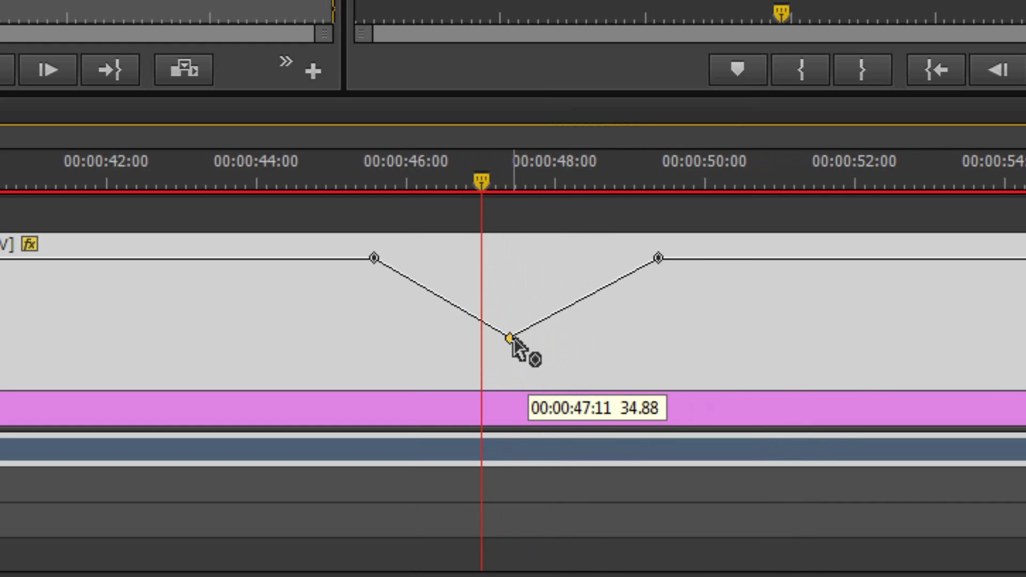
# Step: Switch the middle keyframe to Bezier and reshape both sides of the curve with its handles
pyautogui.rightClick(511, 339)
pyautogui.click(593, 393)
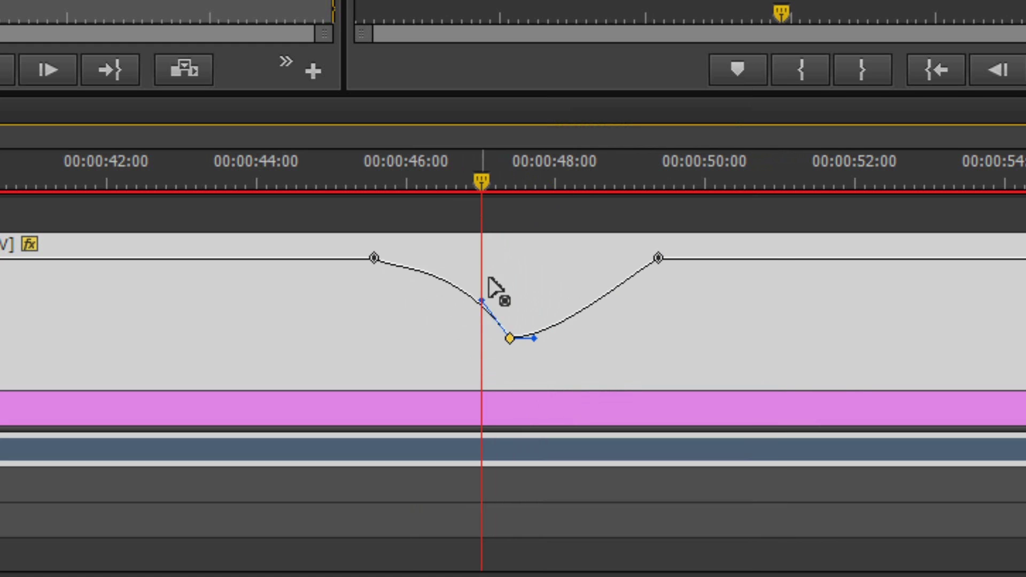
pyautogui.moveTo(482, 300); pyautogui.dragTo(460, 316)
pyautogui.moveTo(533, 338); pyautogui.dragTo(524, 285)
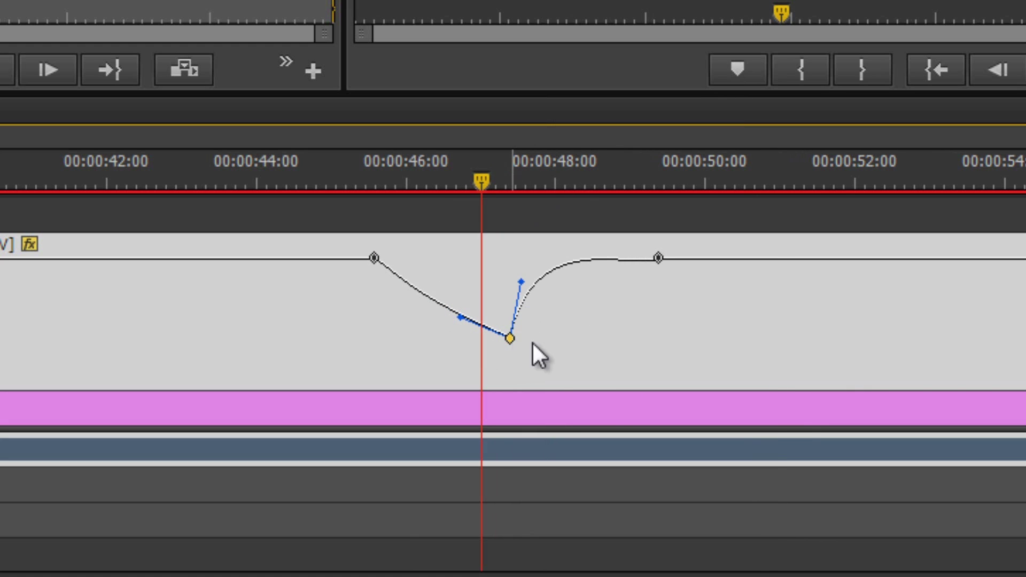
# Step: Change the middle keyframe to Auto Bezier, then Continuous Bezier, and tilt its handle into a lopsided curve
pyautogui.rightClick(512, 339)
pyautogui.click(597, 423)
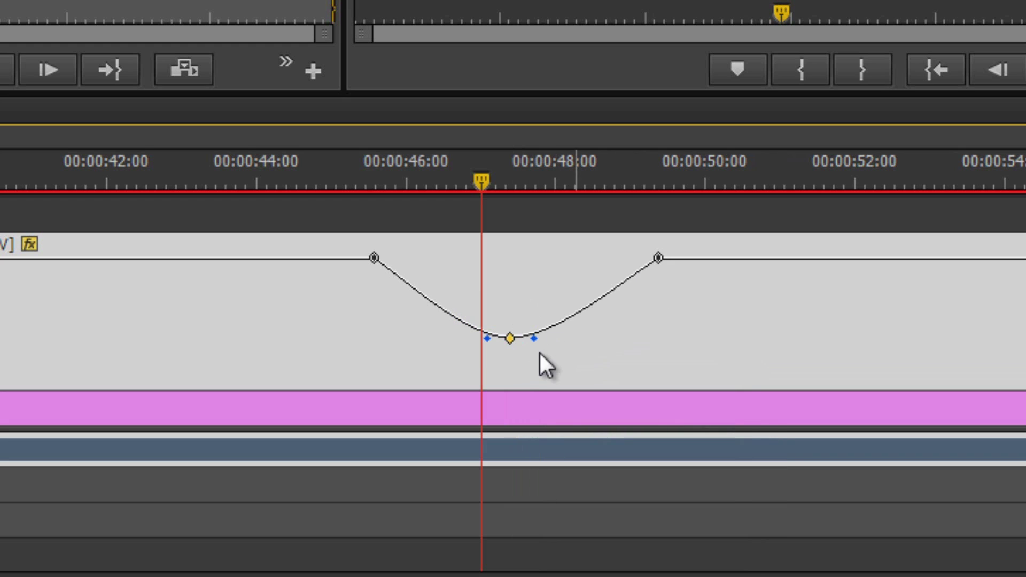
pyautogui.rightClick(511, 339)
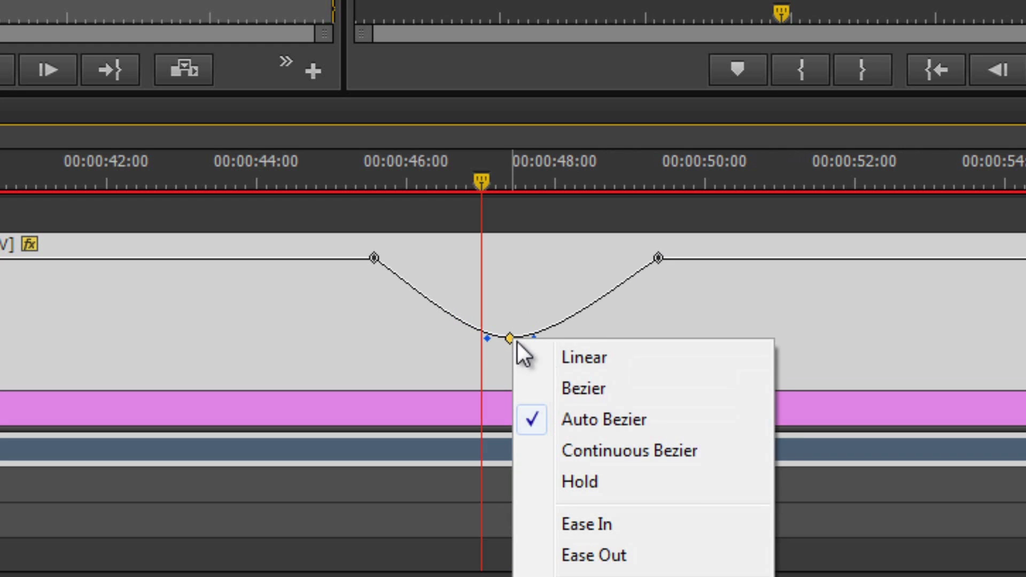
pyautogui.click(601, 449)
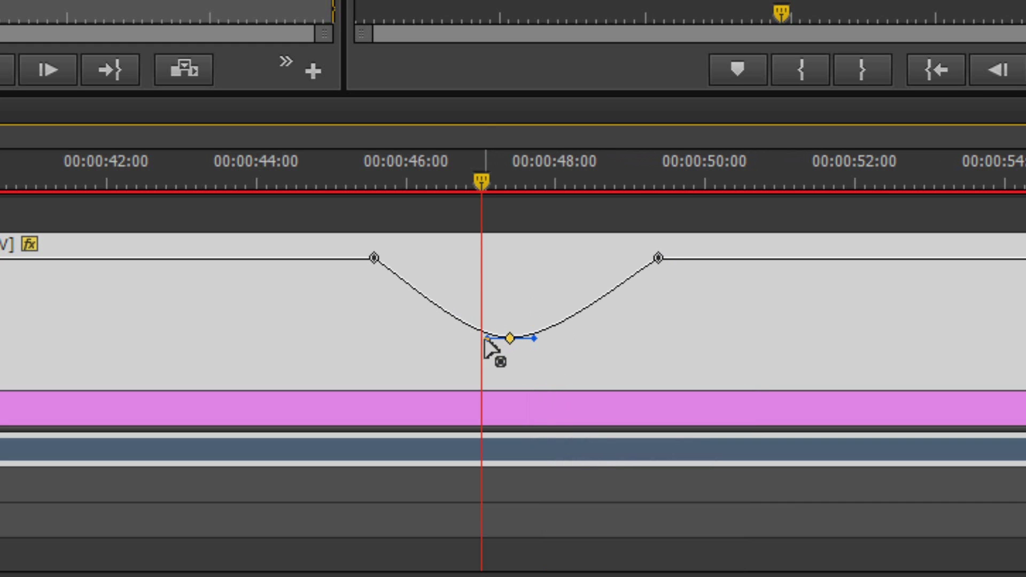
pyautogui.moveTo(485, 341); pyautogui.dragTo(452, 293)
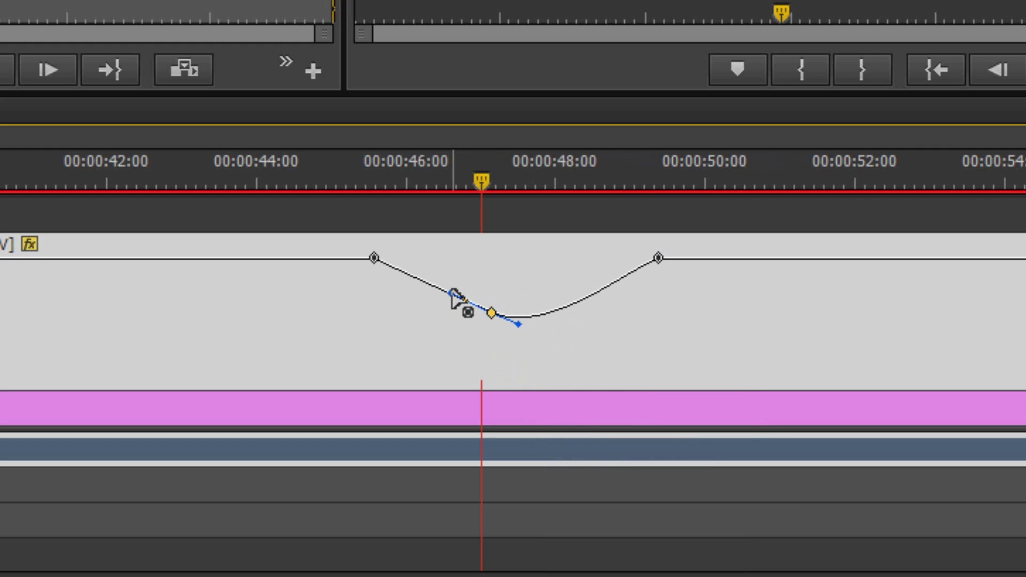
# Step: Set the dip keyframe to Hold and preview the flat opacity from 47 to 49 seconds
pyautogui.rightClick(490, 313)
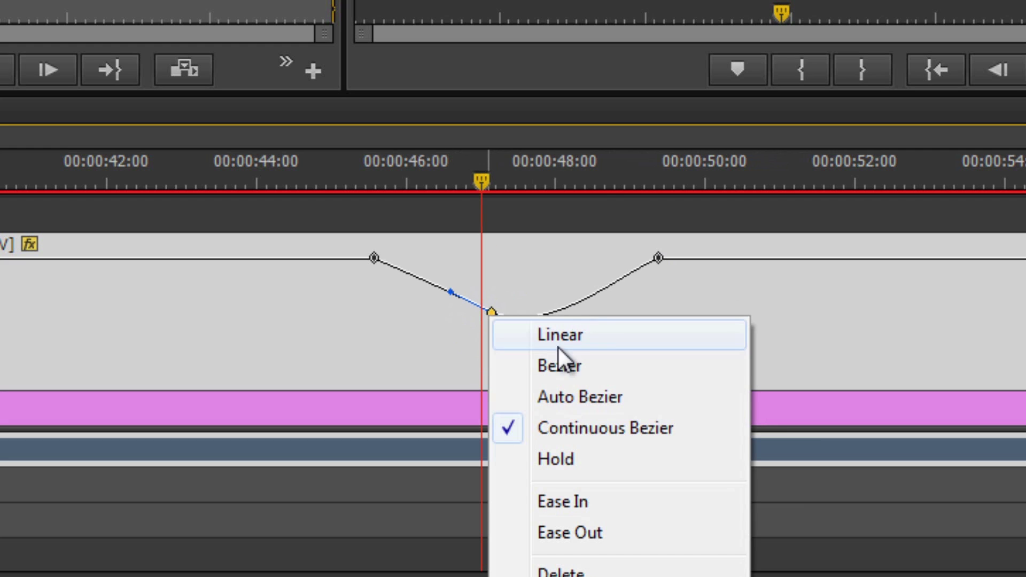
pyautogui.click(571, 454)
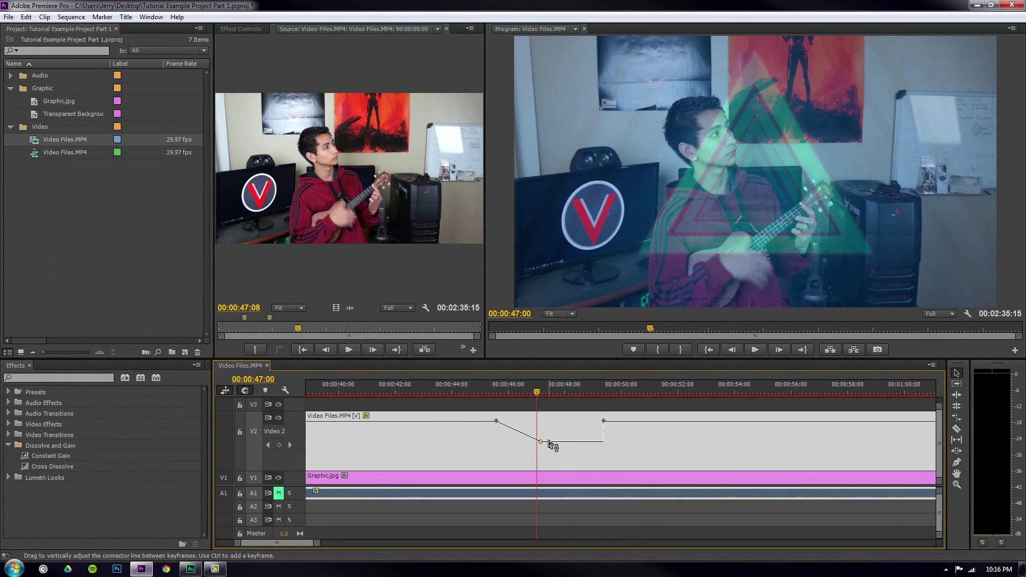
pyautogui.moveTo(541, 391)
pyautogui.mouseDown()
pyautogui.moveTo(612, 413)
pyautogui.moveTo(550, 394)
pyautogui.mouseUp()
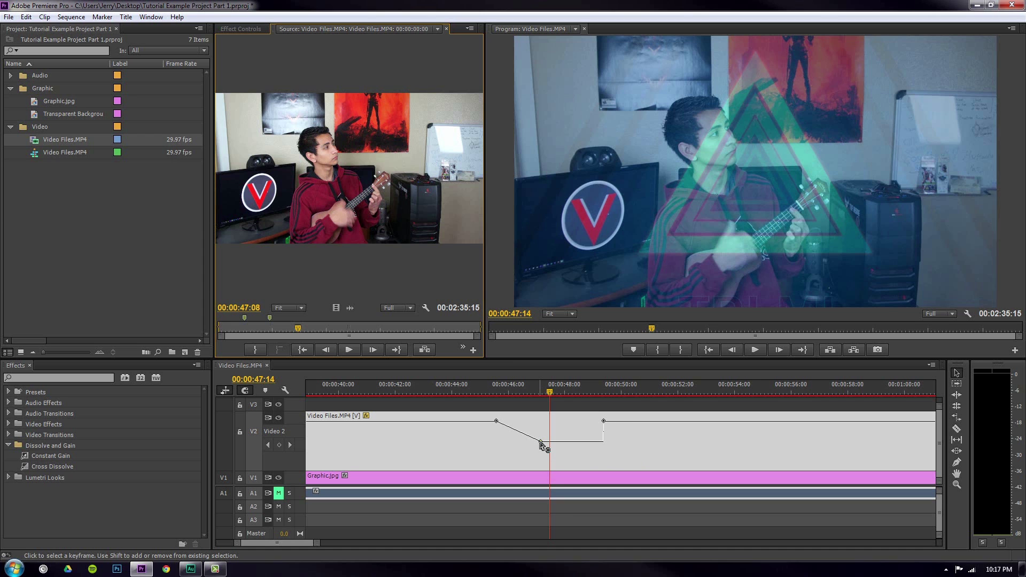
# Step: Add three opacity keyframes after the hold step and raise the one ending the hold
pyautogui.click(508, 393)
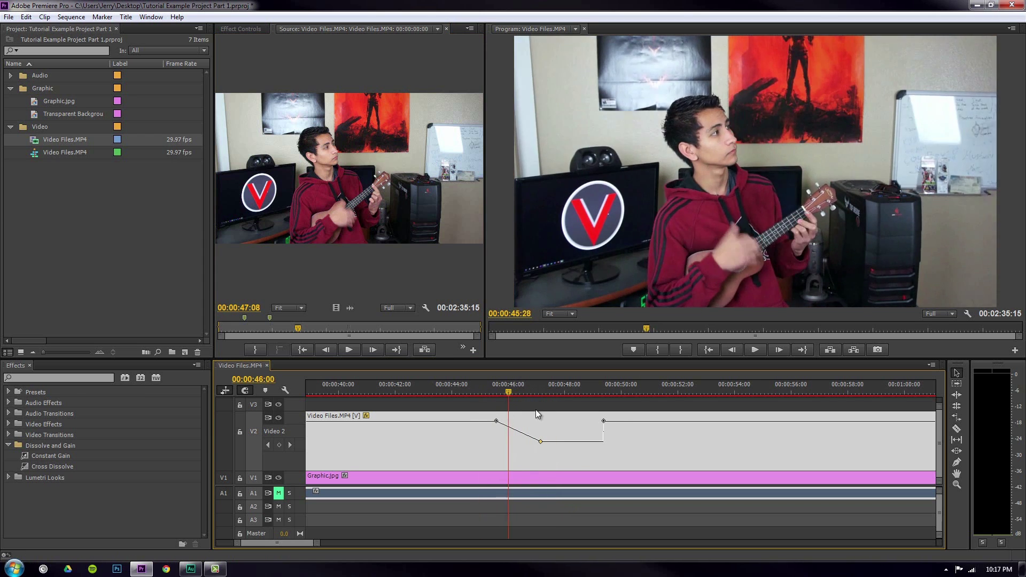
pyautogui.moveTo(537, 414); pyautogui.dragTo(608, 417)
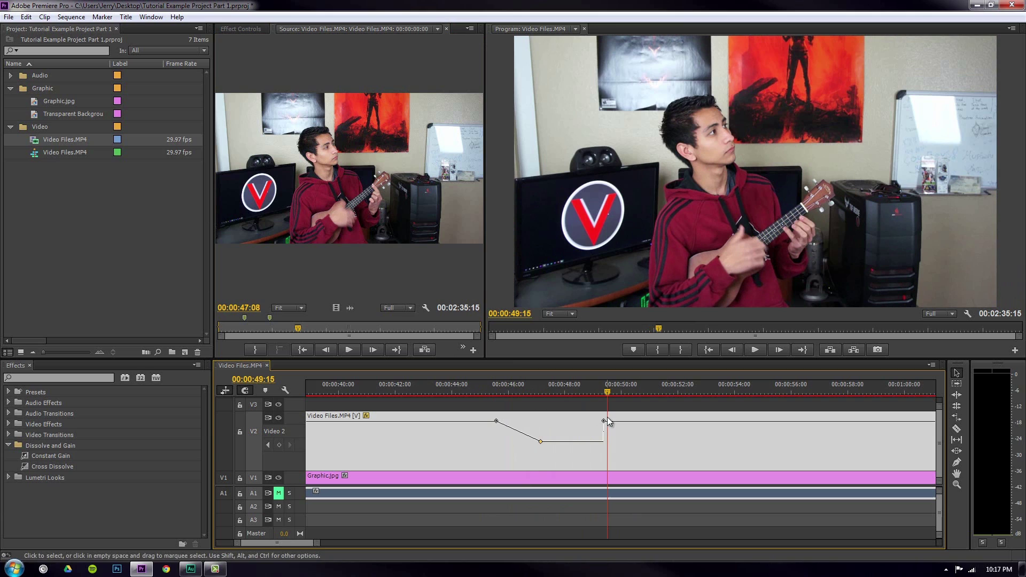
pyautogui.keyDown('ctrl'); pyautogui.click(558, 442); pyautogui.keyUp('ctrl')
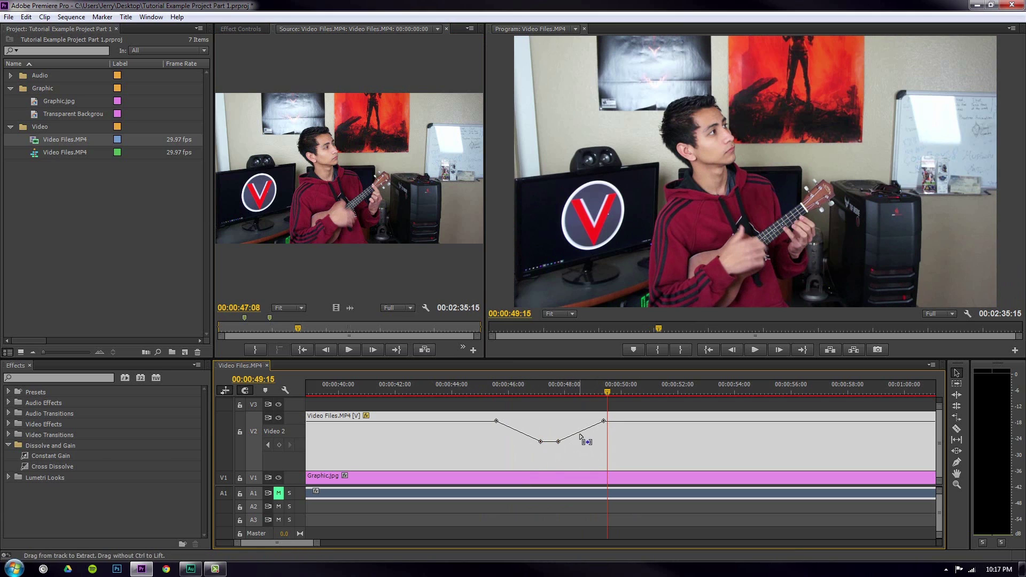
pyautogui.keyDown('ctrl'); pyautogui.click(594, 425); pyautogui.keyUp('ctrl')
pyautogui.keyDown('ctrl'); pyautogui.click(579, 432); pyautogui.keyUp('ctrl')
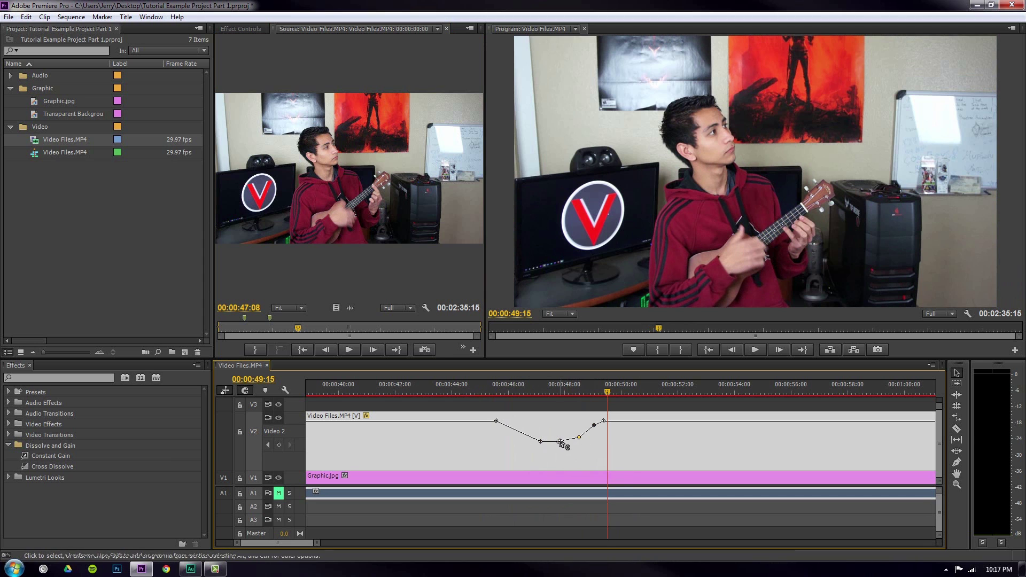
pyautogui.moveTo(561, 443); pyautogui.dragTo(492, 379)
pyautogui.click(555, 396)
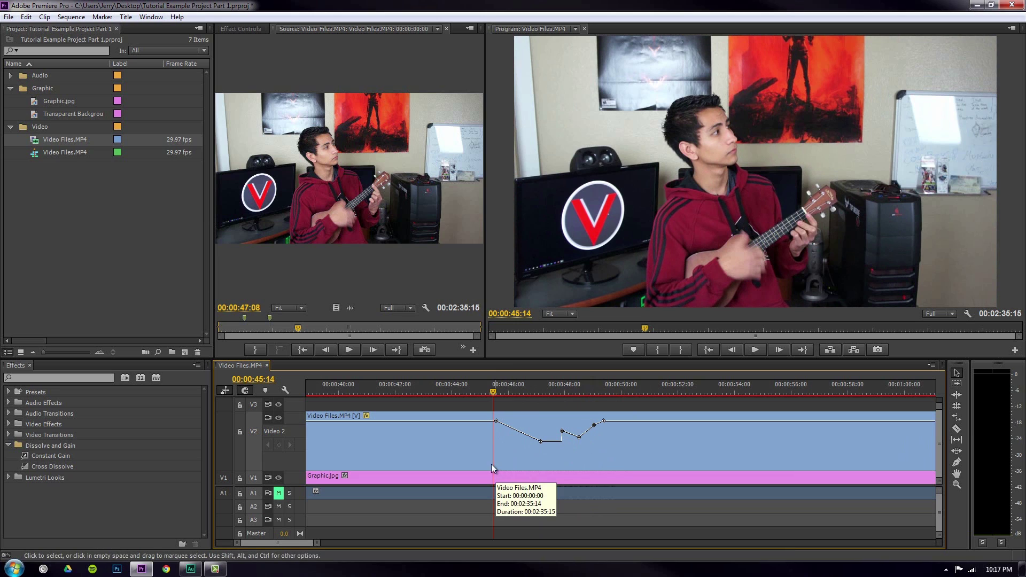
# Step: Add keyframes along the flat opacity stretch after 50 seconds and lower two into dips near 50 and 54 seconds
pyautogui.click(625, 432)
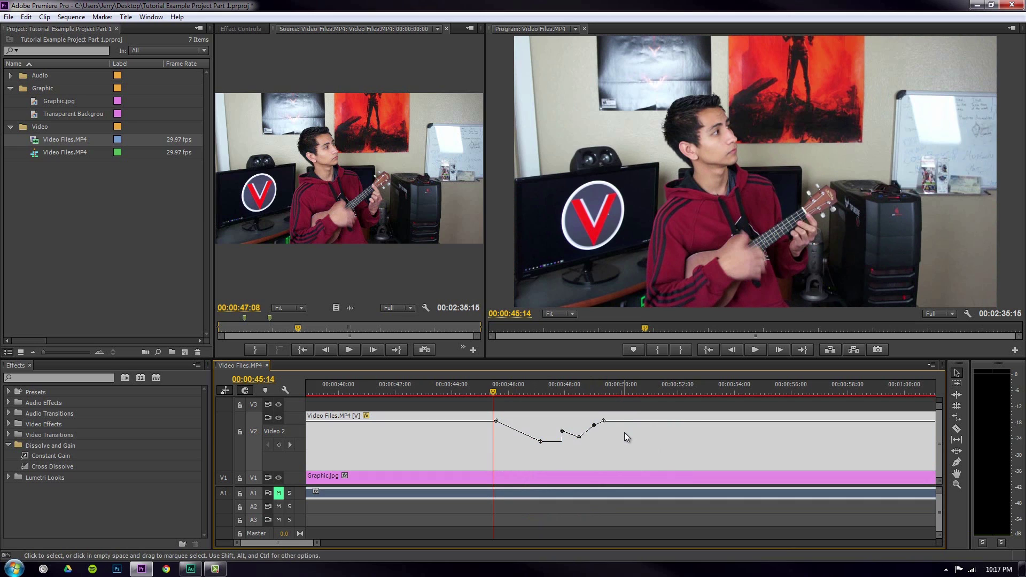
pyautogui.press('a')
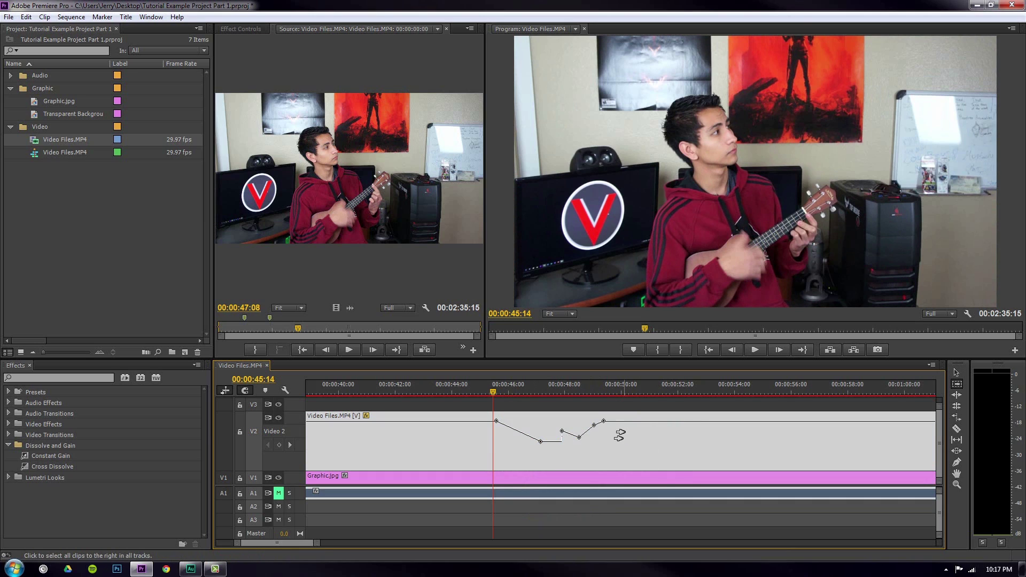
pyautogui.press('v')
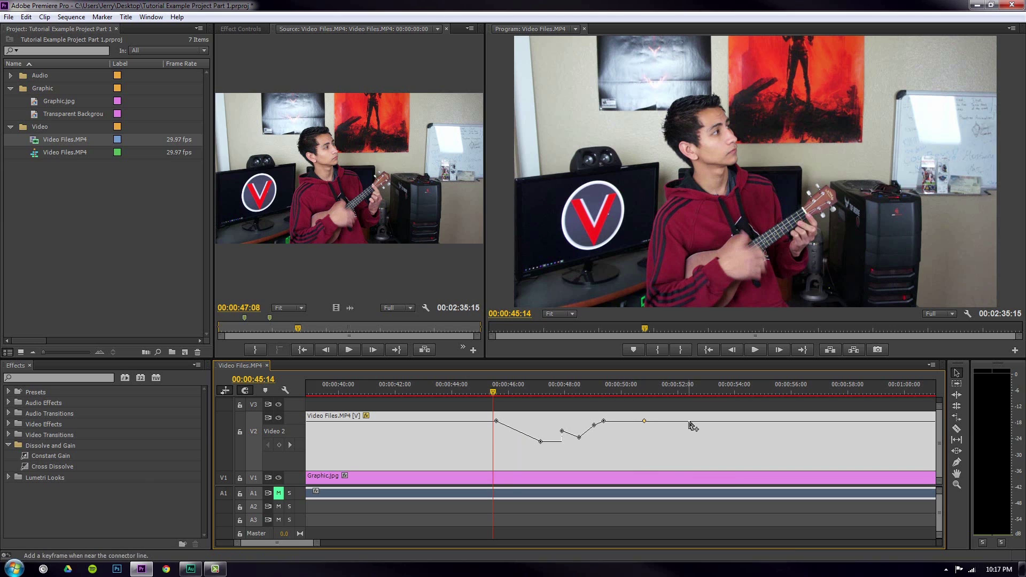
pyautogui.click(689, 421)
pyautogui.click(731, 421)
pyautogui.click(957, 462)
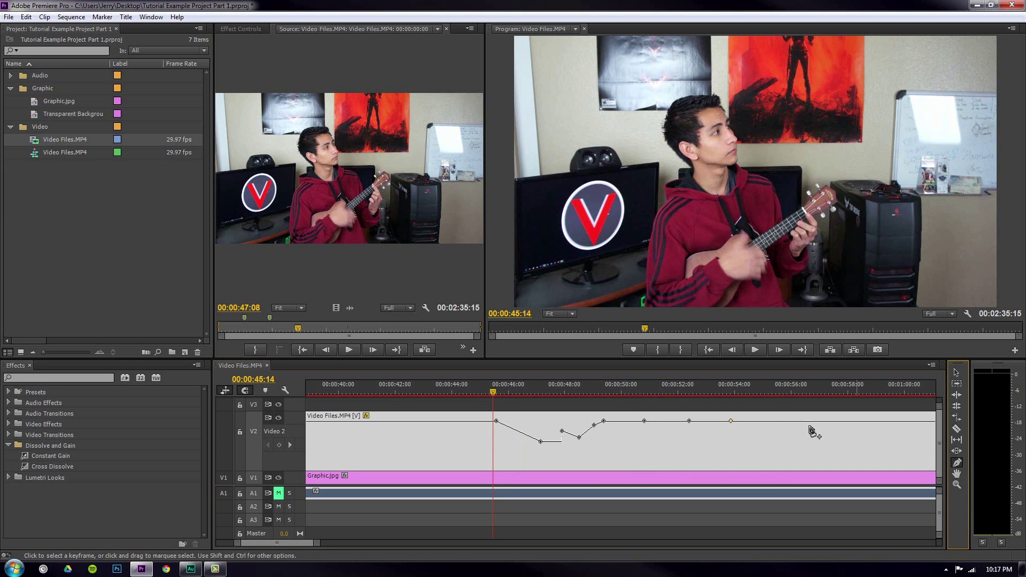
pyautogui.click(823, 421)
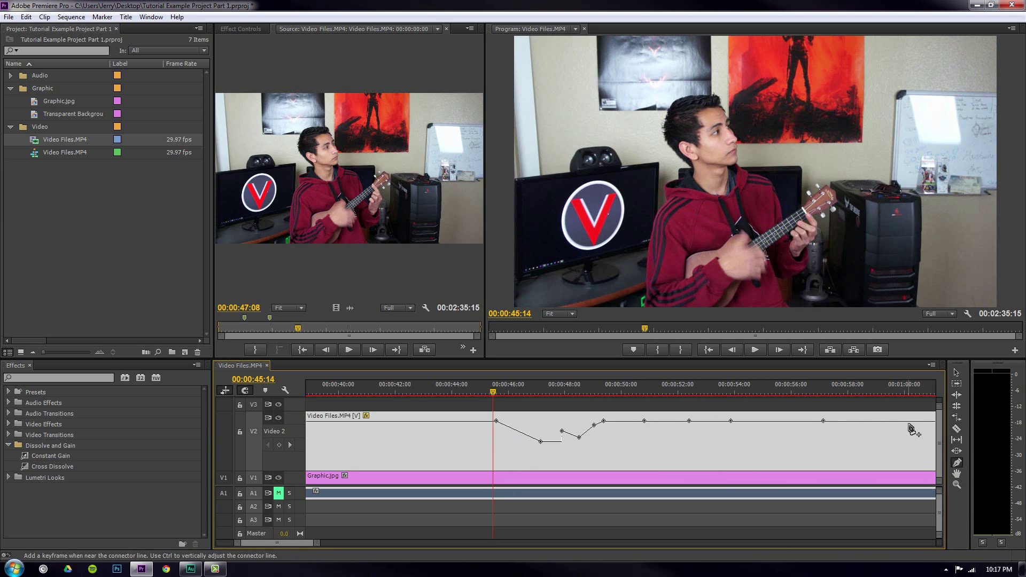
pyautogui.click(778, 421)
pyautogui.moveTo(731, 421); pyautogui.dragTo(633, 442)
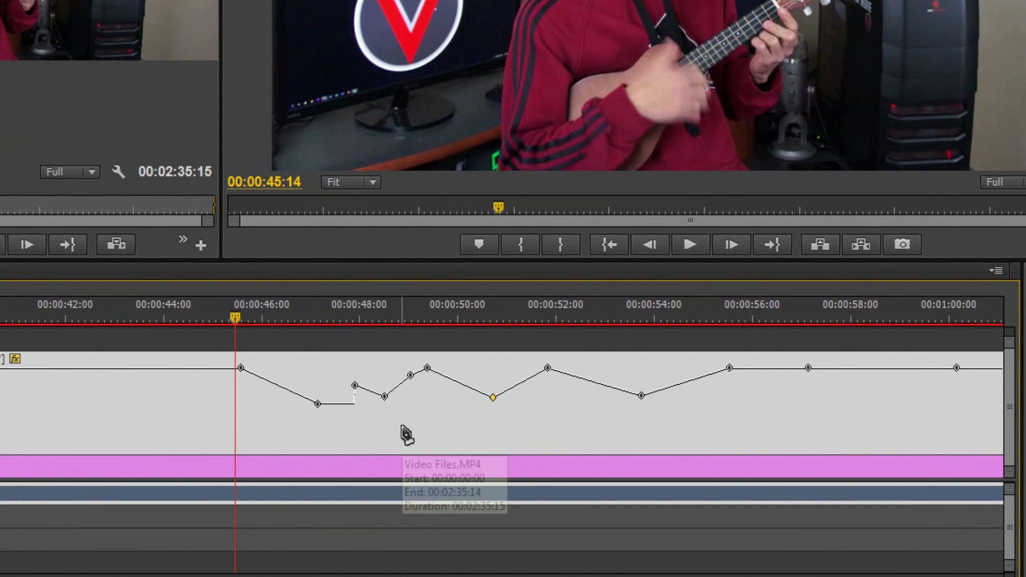
# Step: Delete the opacity keyframes near 51 and 52 seconds
pyautogui.rightClick(494, 398)
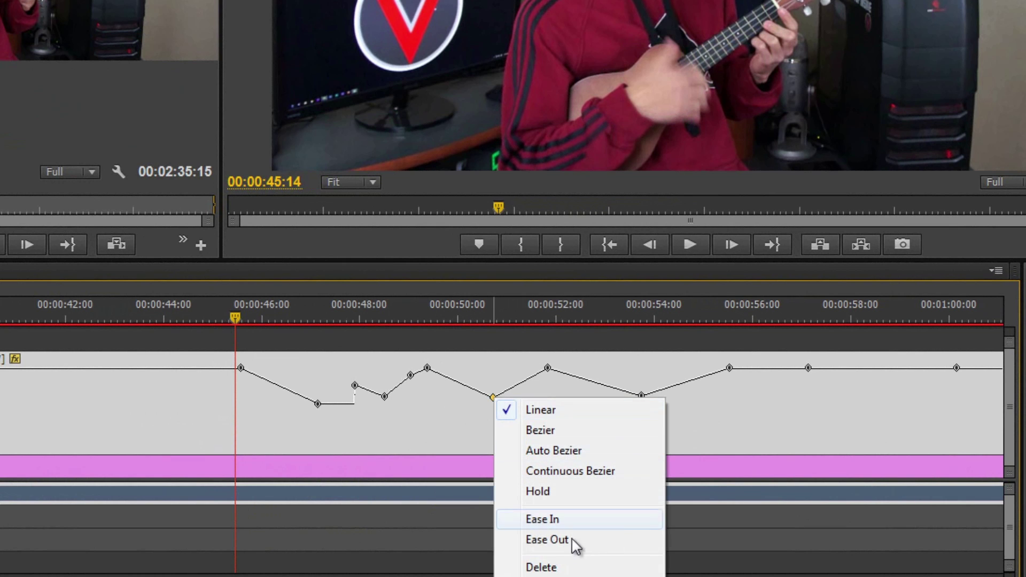
pyautogui.click(541, 568)
pyautogui.rightClick(548, 370)
pyautogui.click(623, 541)
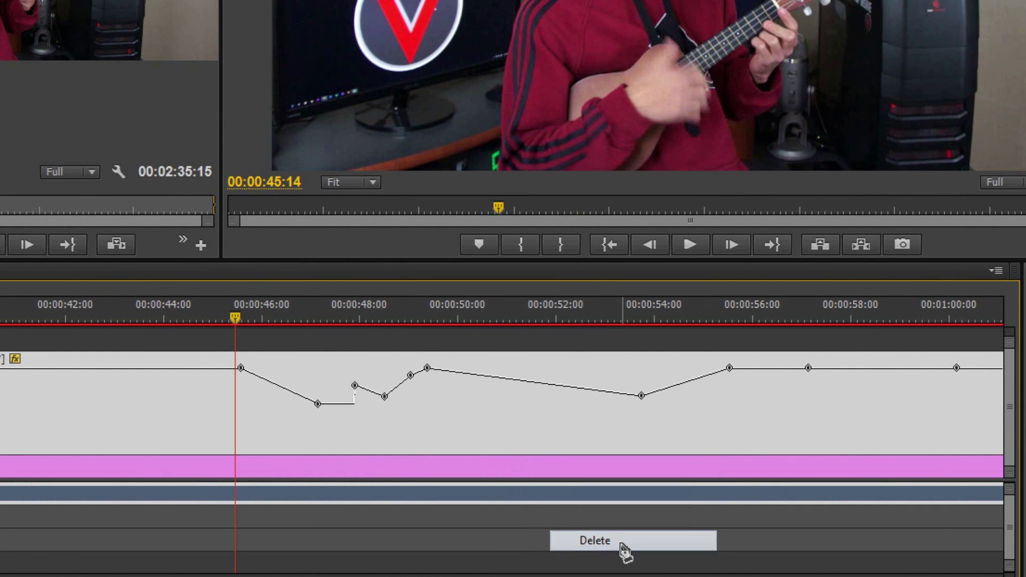
# Step: Set Ease Out on the 54-second keyframe and stretch its rising curve
pyautogui.rightClick(642, 396)
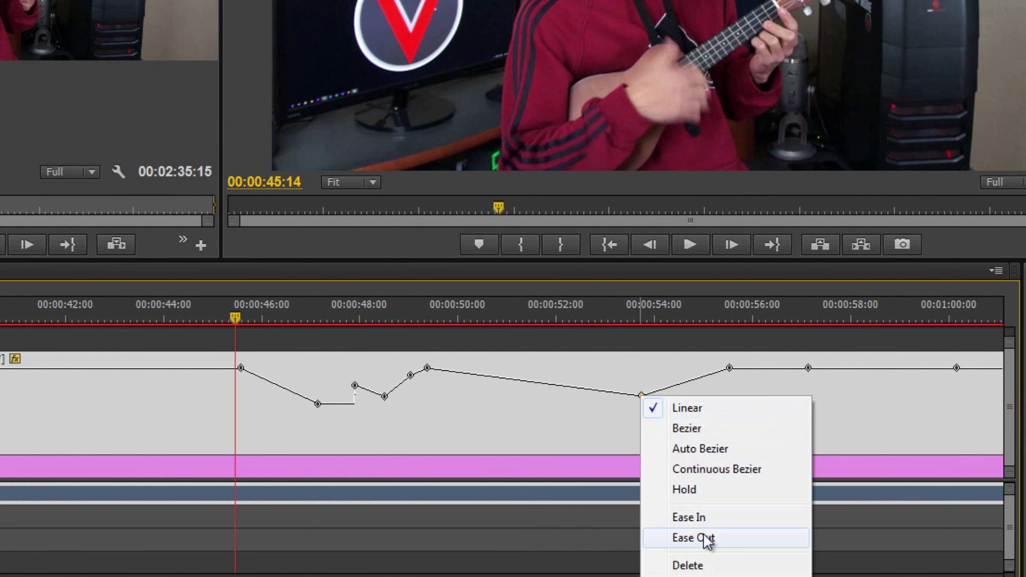
pyautogui.click(715, 540)
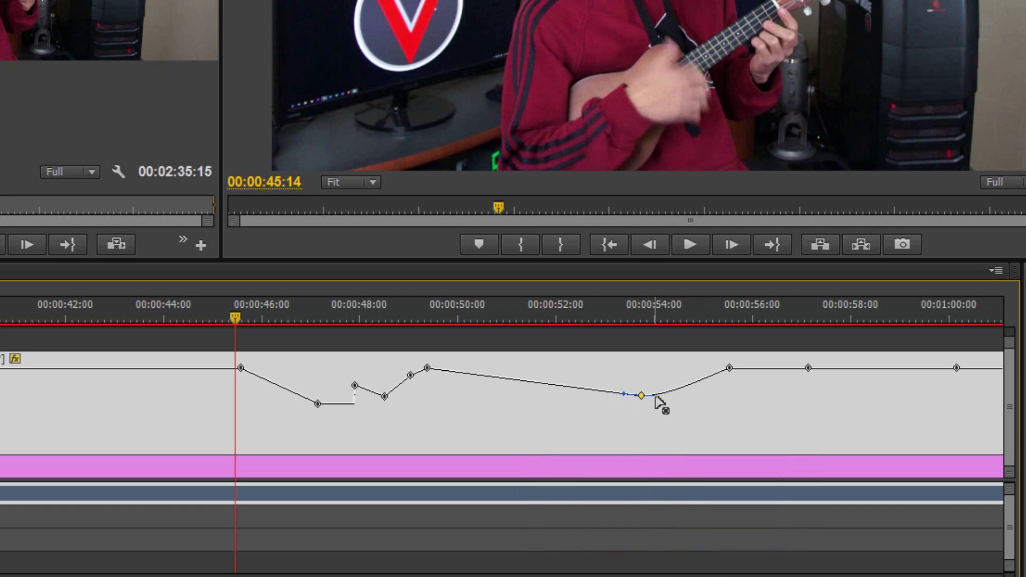
pyautogui.moveTo(658, 396); pyautogui.dragTo(681, 398)
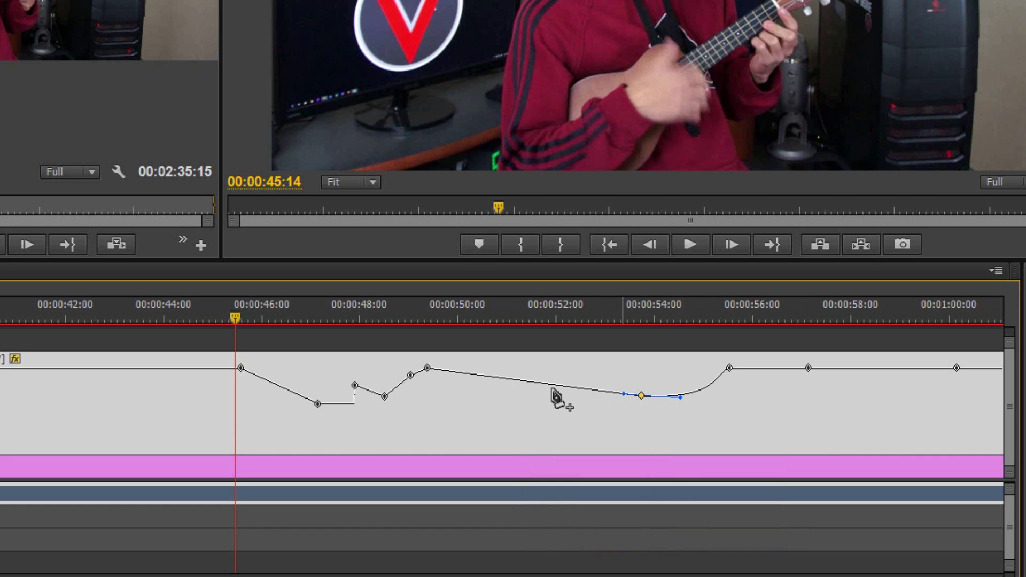
# Step: Replace the hold keyframe's step with Ease In and reshape its curve
pyautogui.rightClick(318, 404)
pyautogui.click(377, 525)
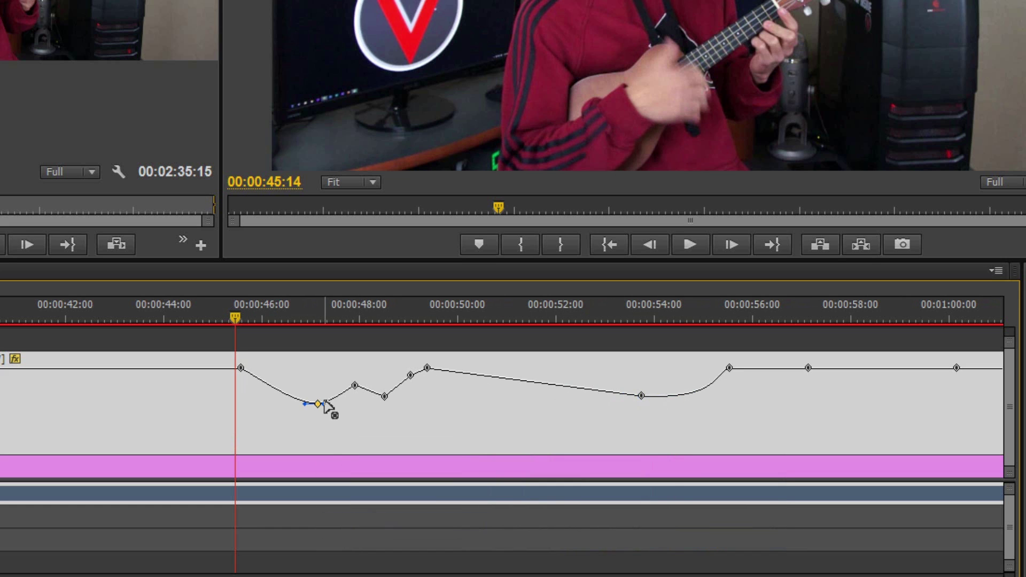
pyautogui.moveTo(306, 406)
pyautogui.mouseDown()
pyautogui.moveTo(264, 390)
pyautogui.moveTo(328, 417)
pyautogui.moveTo(289, 403)
pyautogui.mouseUp()
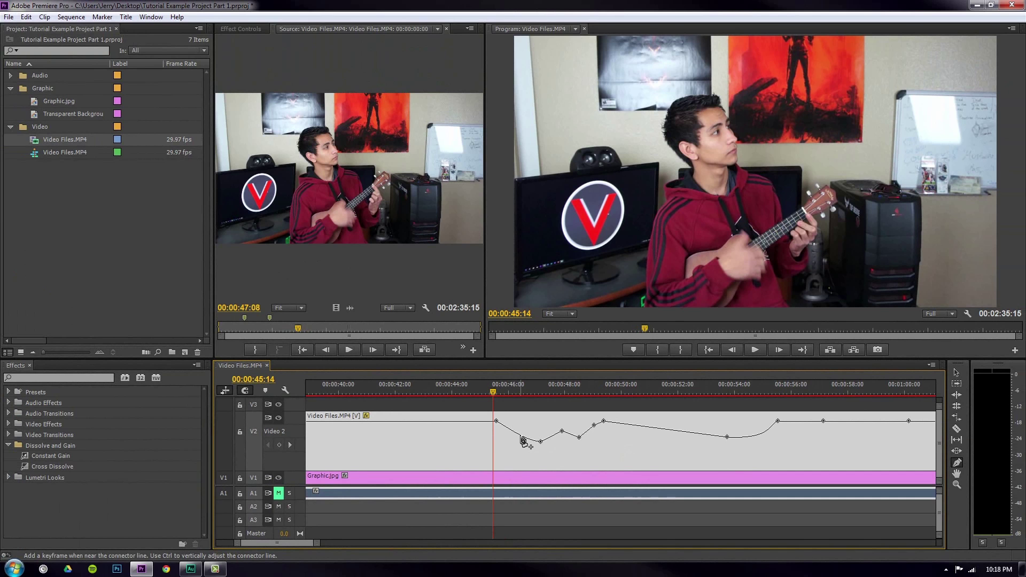